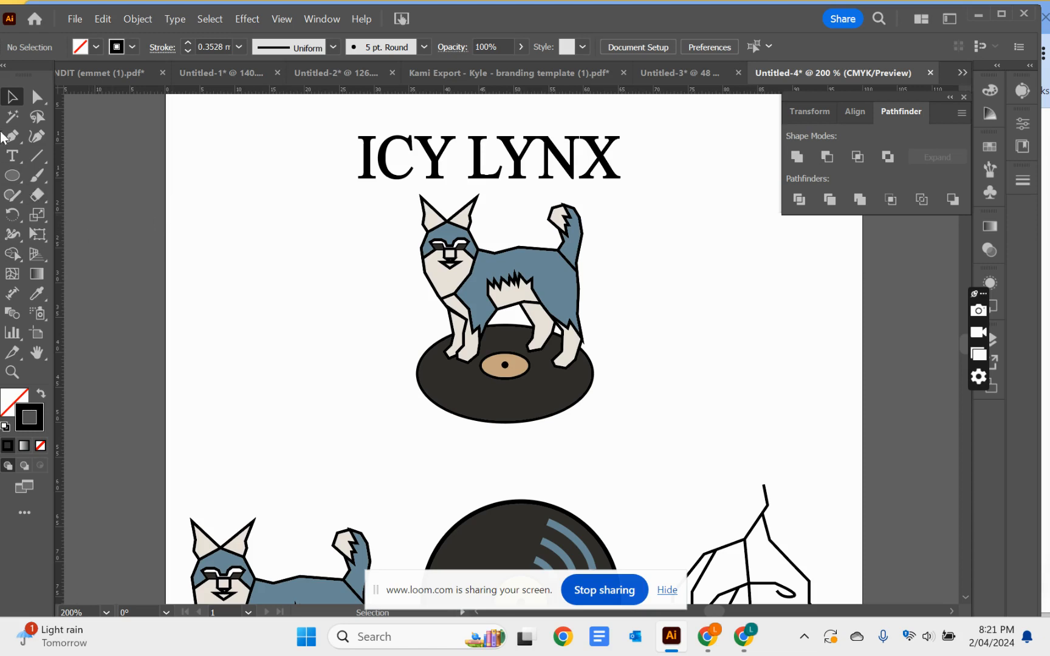
Increase the letter tracking of the whole ICY LYNX title.
left_click(11, 155)
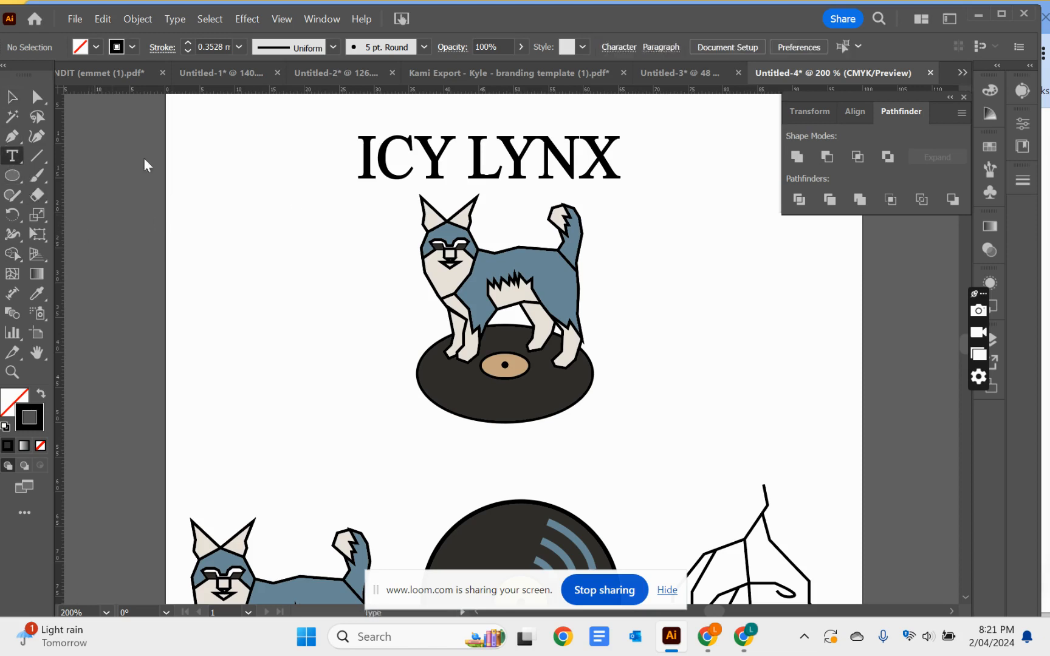
triple_click(424, 146)
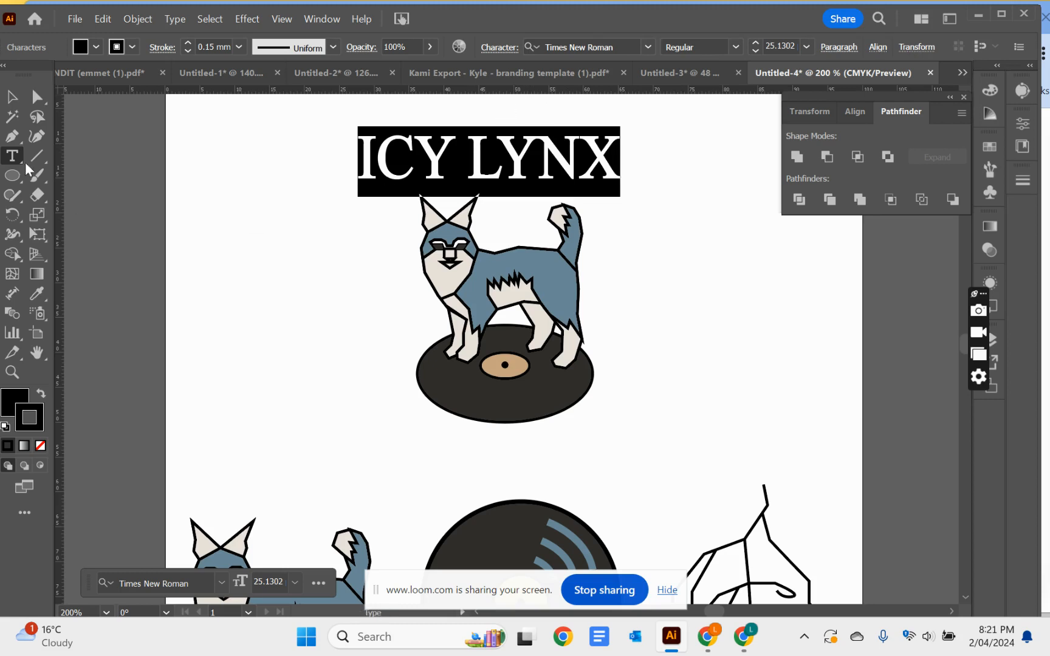
left_click(12, 96)
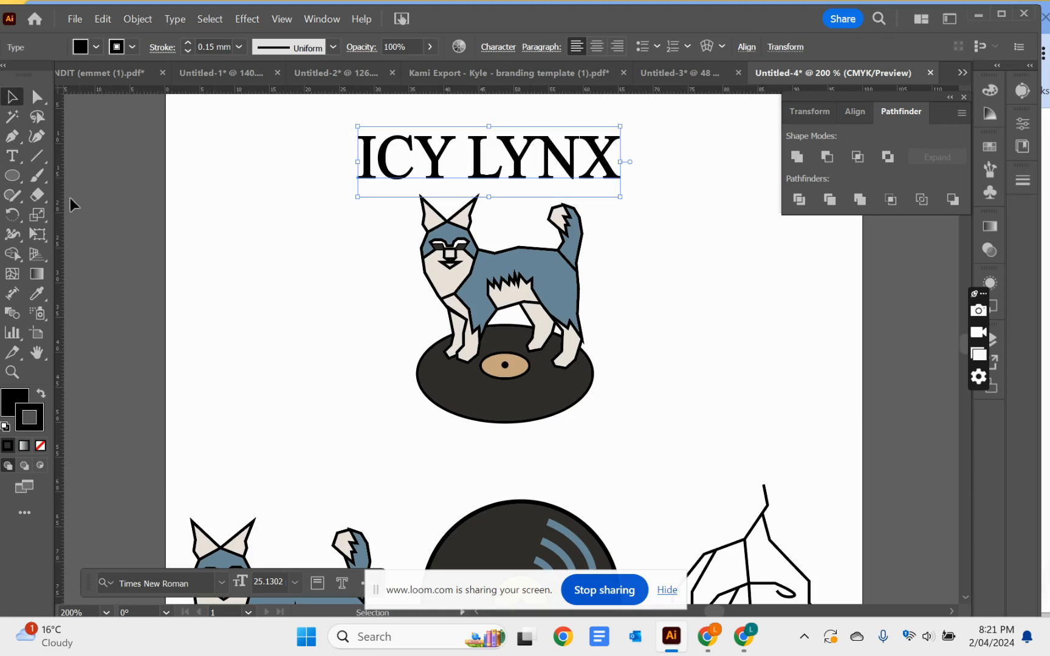
left_click(13, 163)
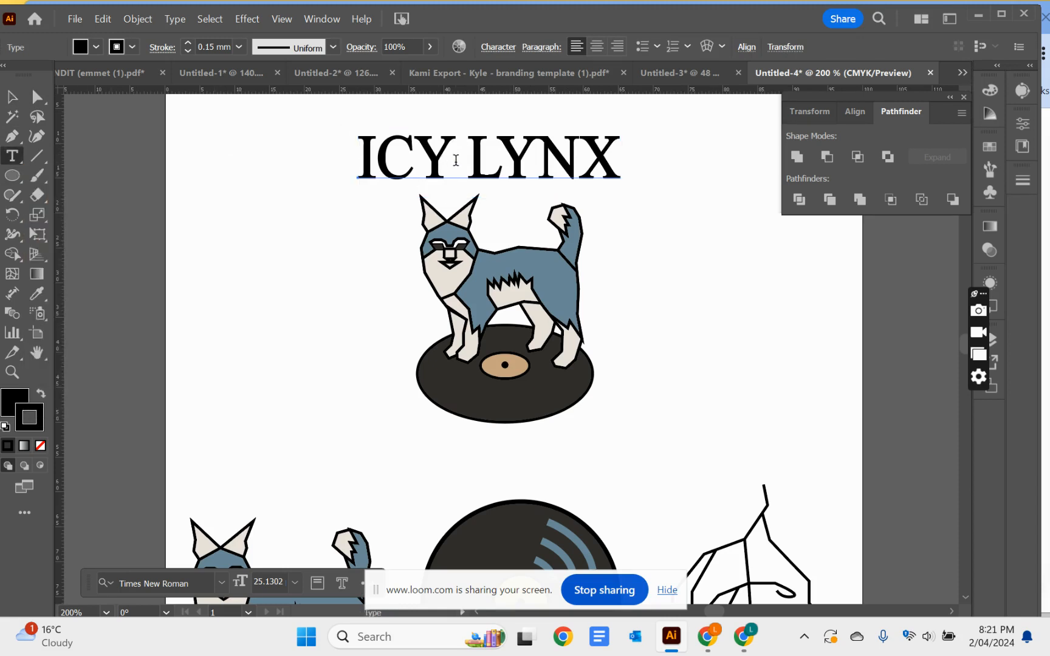
triple_click(456, 160)
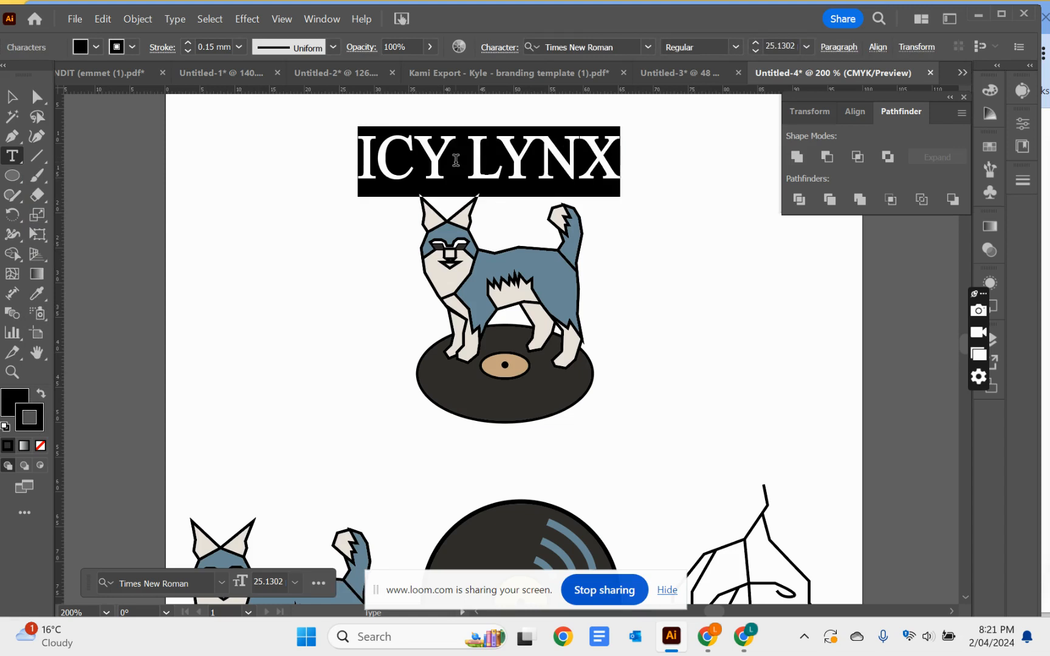
left_click(501, 48)
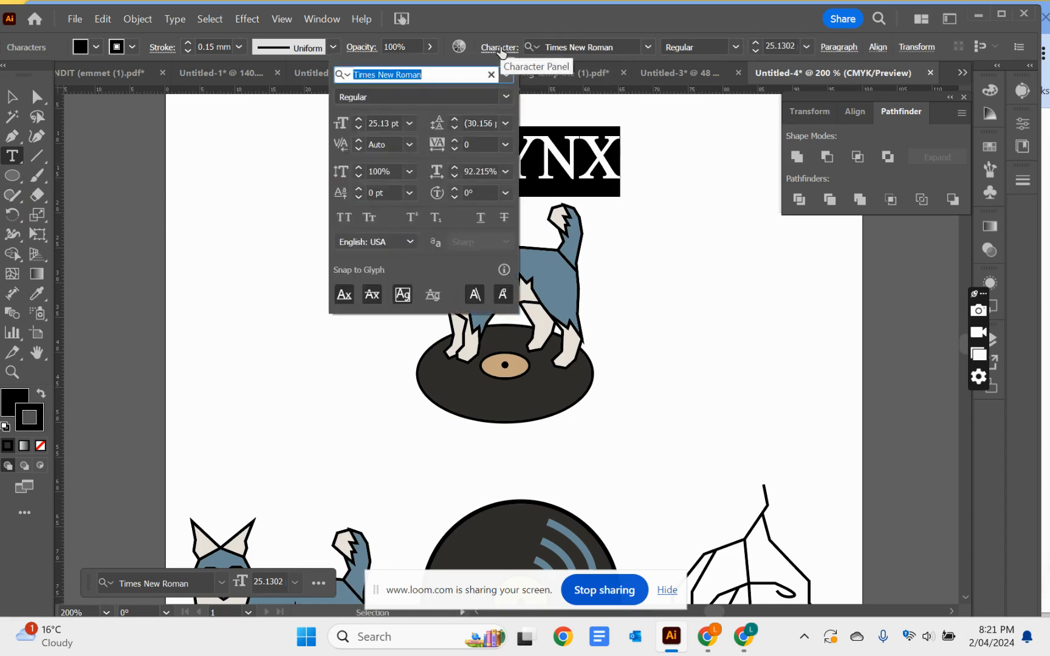
left_click(465, 144)
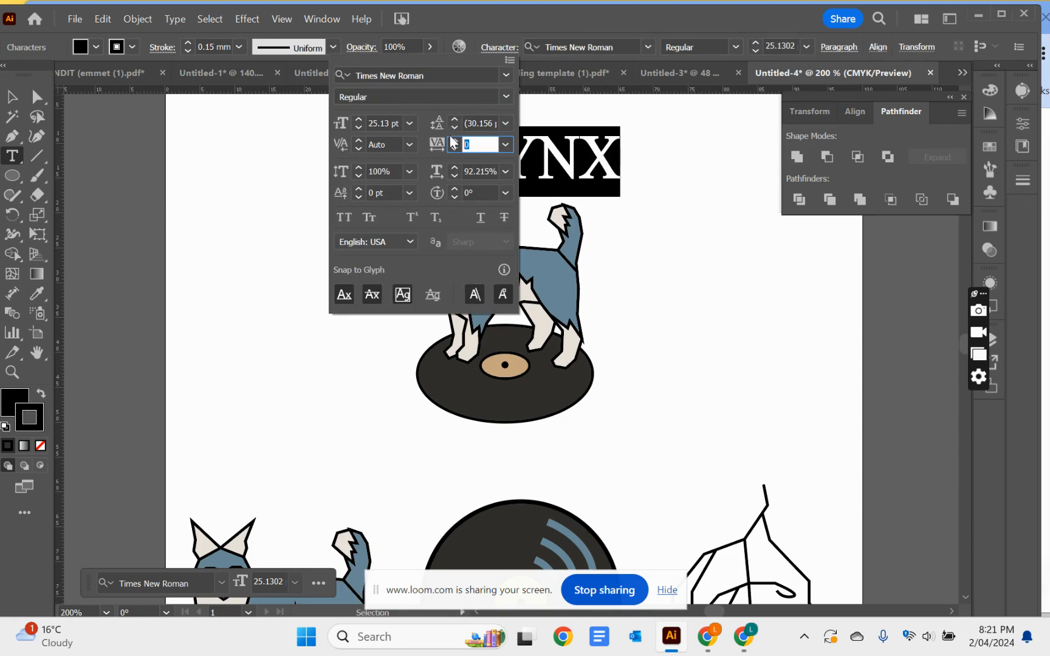
key("Return")
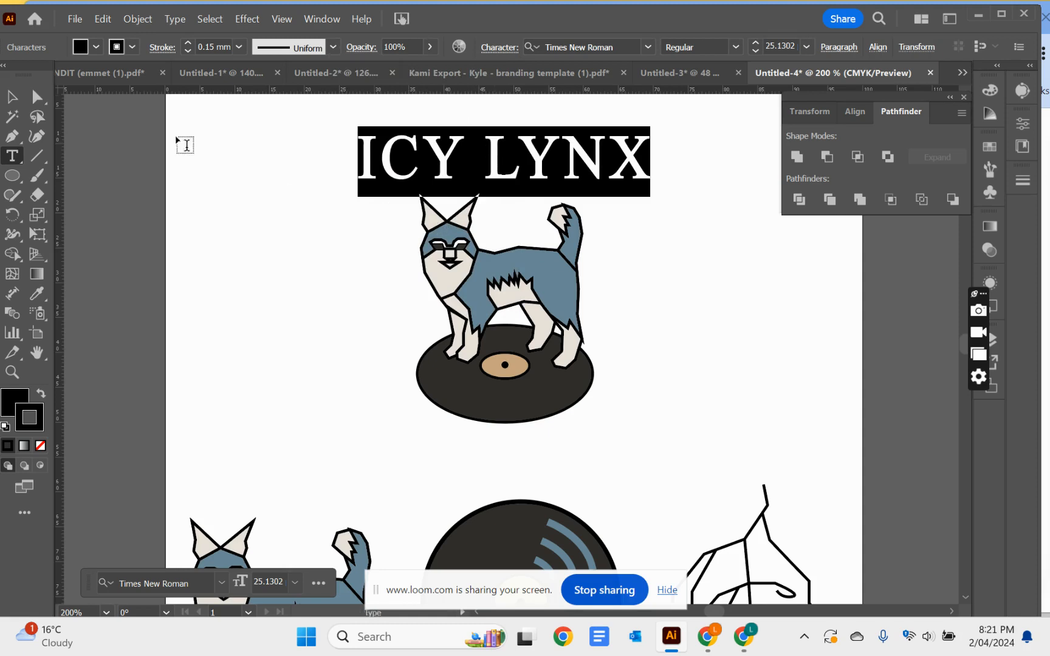
left_click(12, 98)
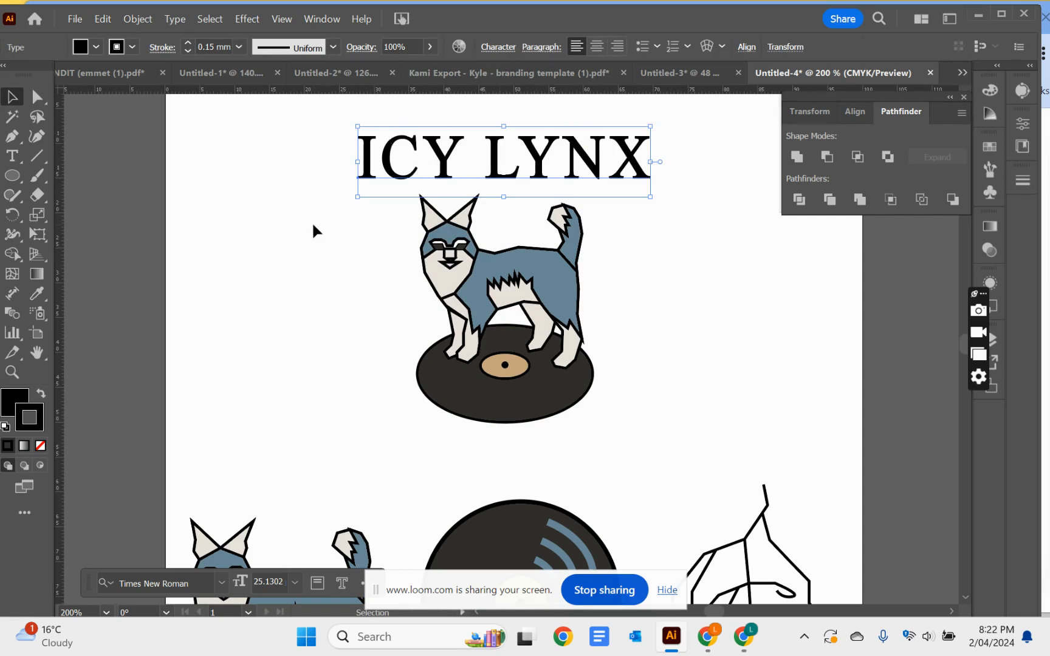
Flatten the black centre hole of the record under the lynx into a horizontal ellipse, keeping its width.
left_click(12, 372)
left_click_drag(479, 341, 607, 441)
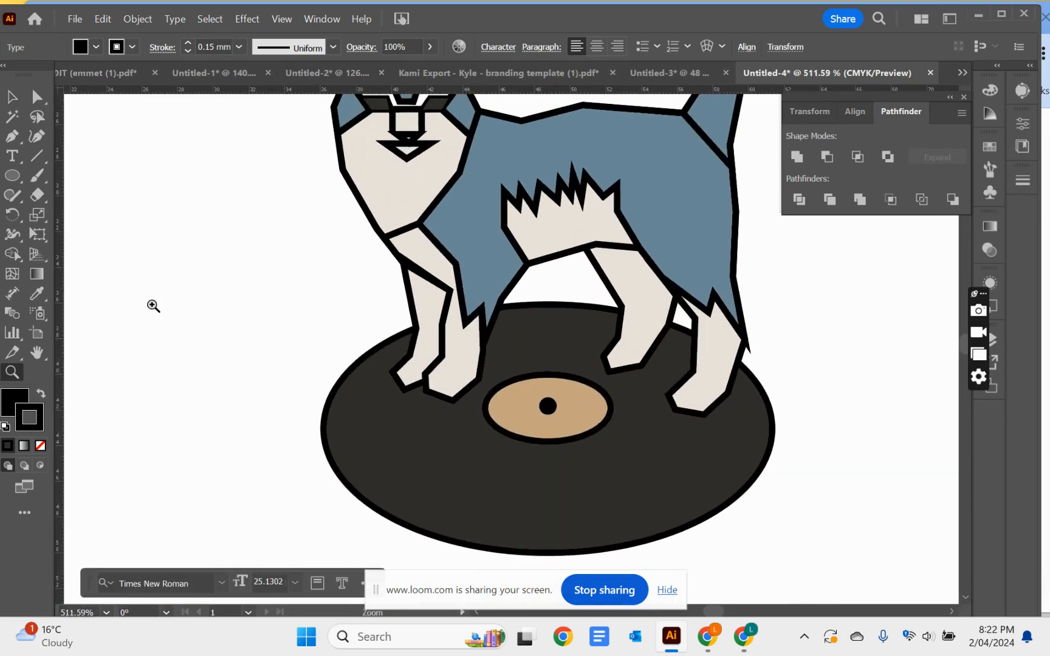
left_click(7, 97)
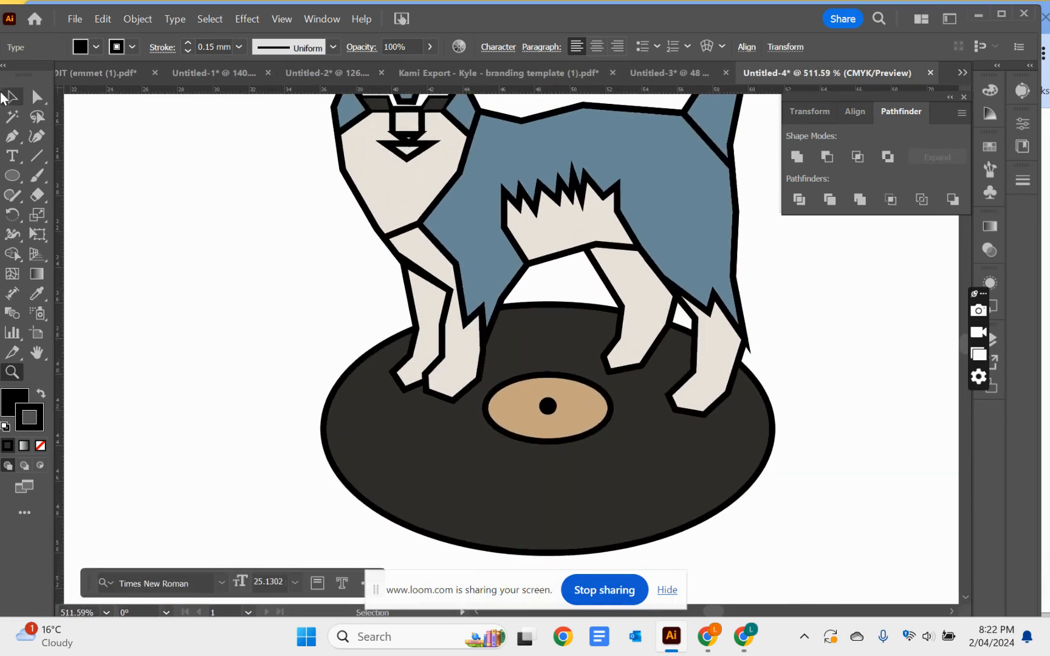
left_click(541, 384)
left_click(549, 409)
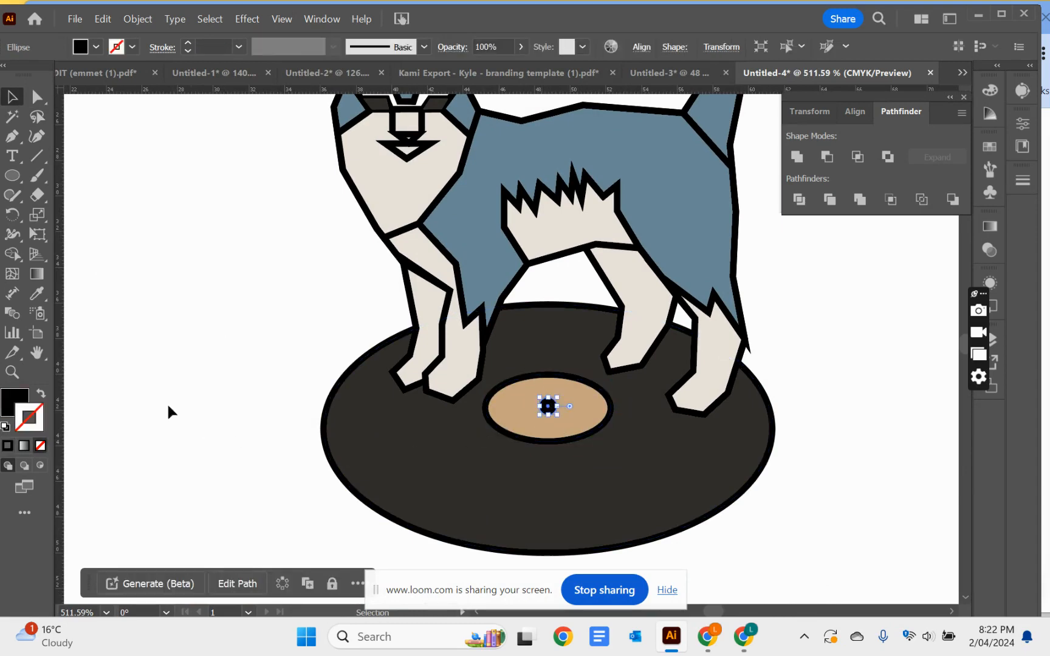
left_click(13, 372)
left_click_drag(520, 381, 660, 482)
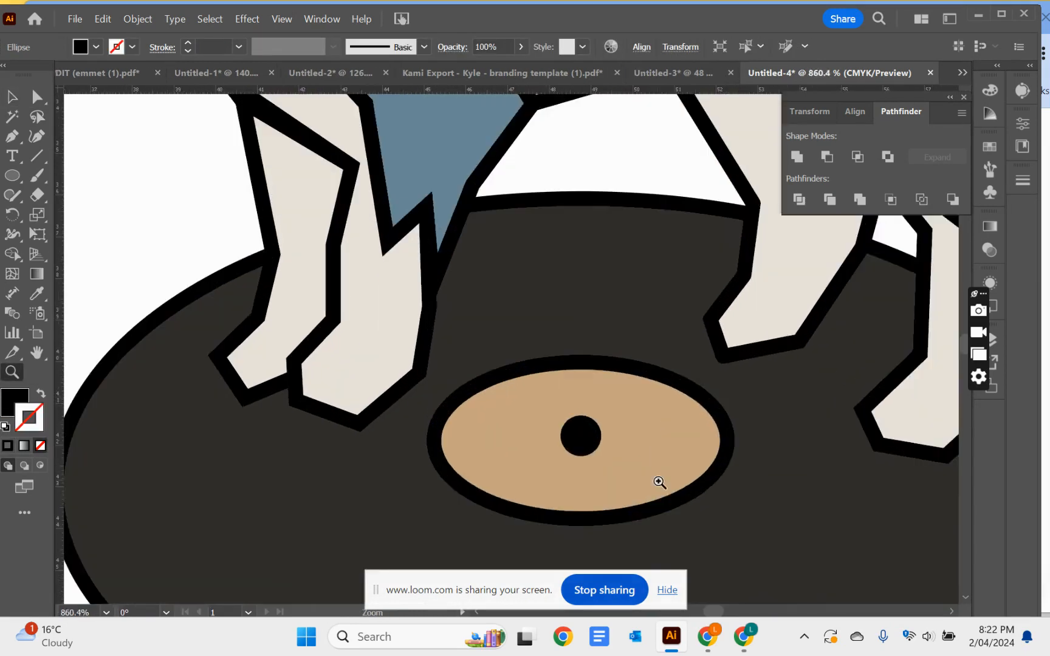
left_click(11, 98)
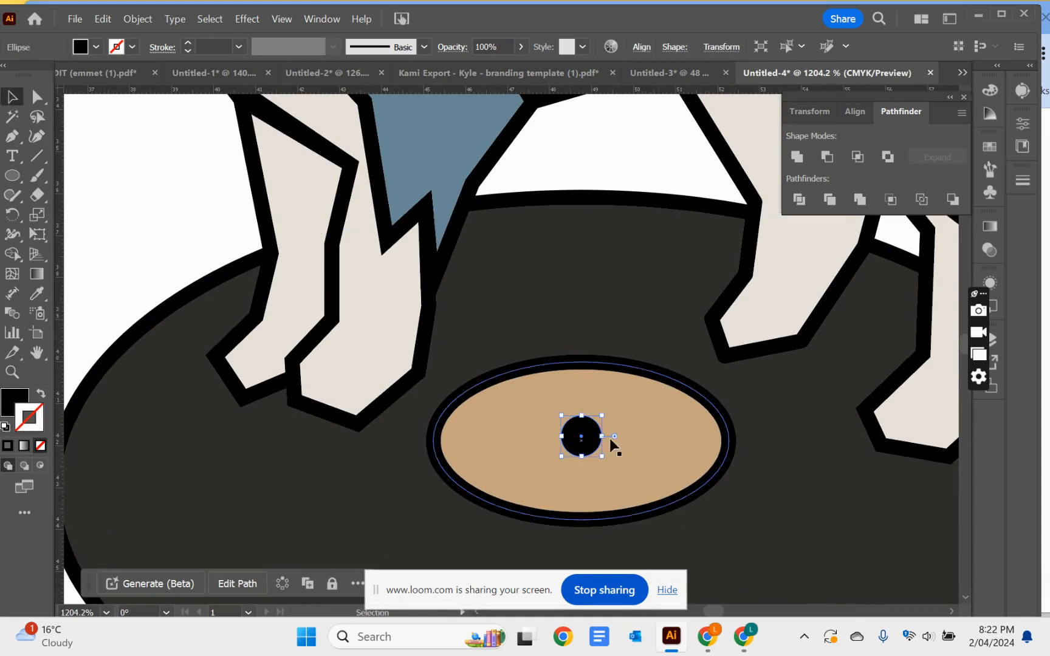
left_click_drag(581, 417, 582, 452)
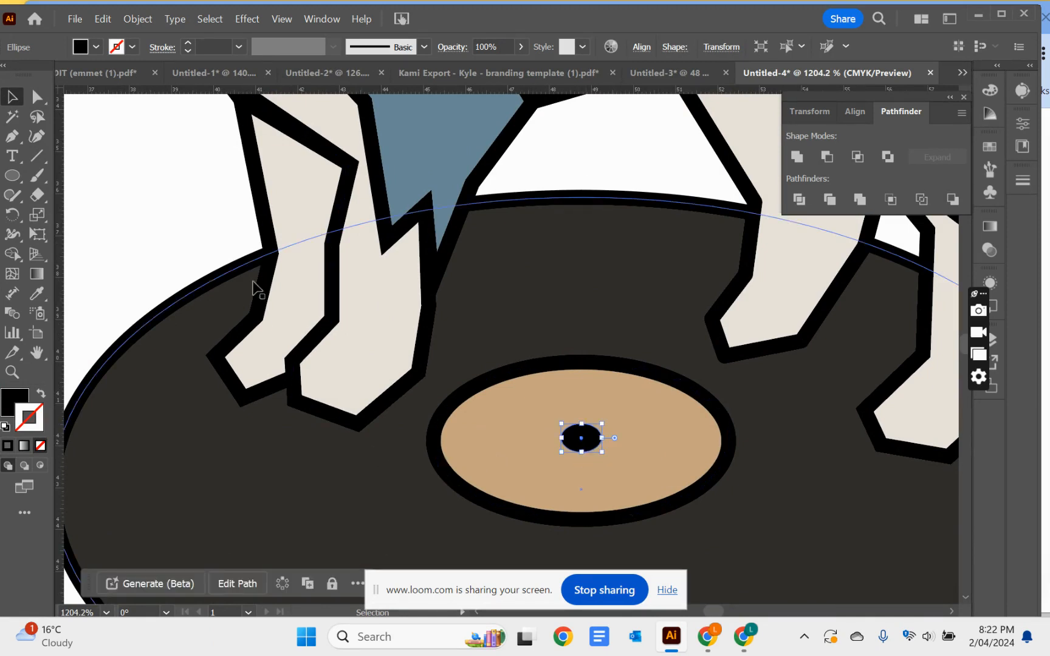
In outline view, move the small hole ellipse onto the centre of the record label, and return to the full-colour artboard view.
key("ctrl+y")
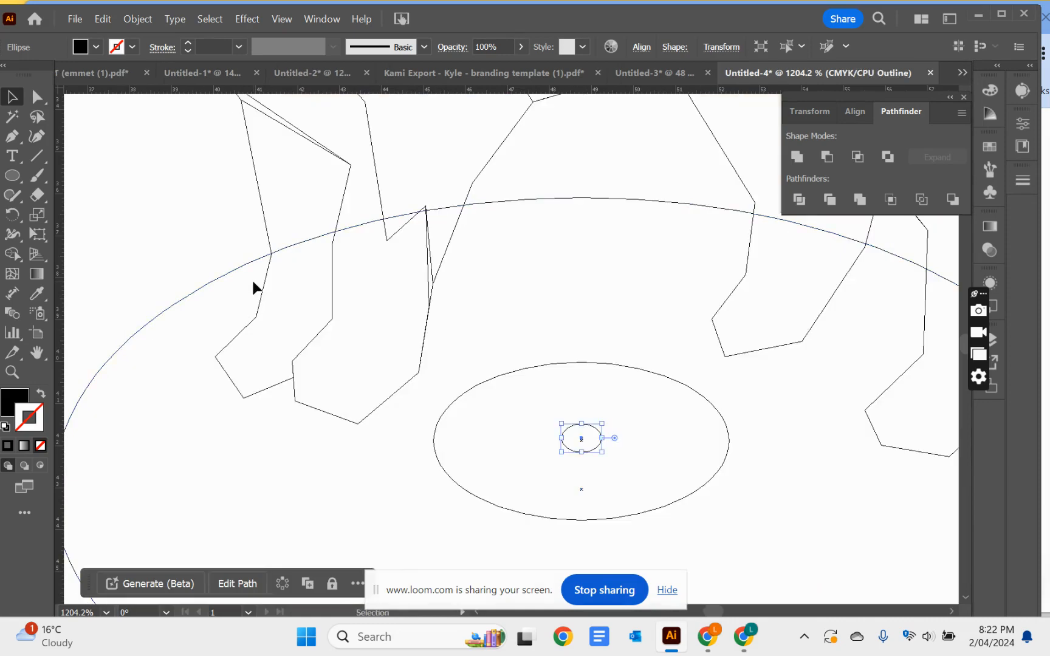
left_click(11, 375)
left_click(599, 450)
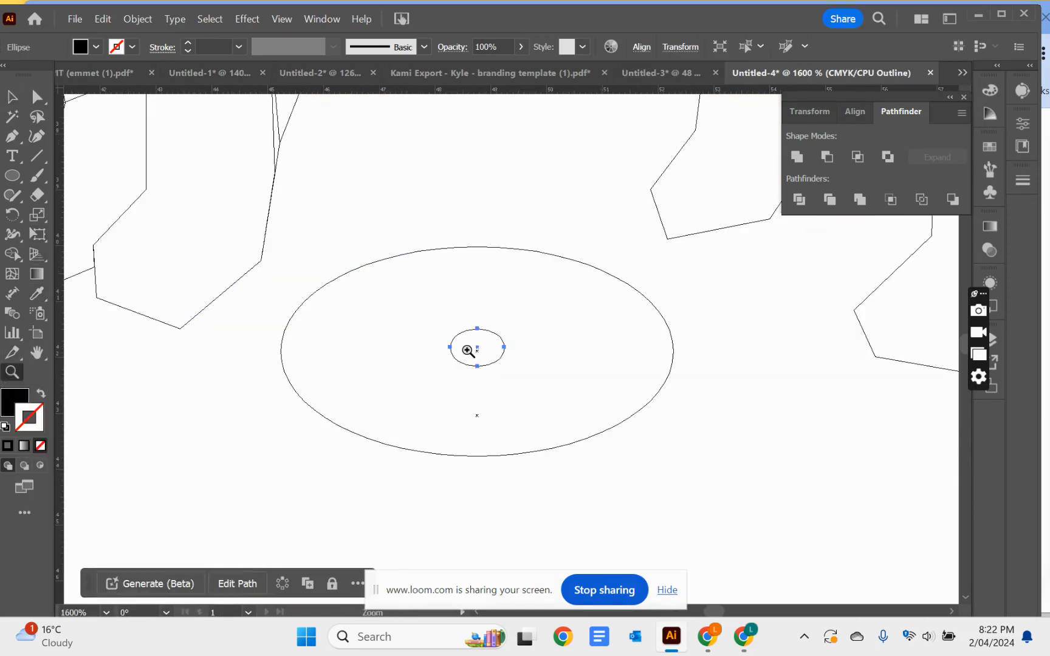
left_click(463, 351)
key("v")
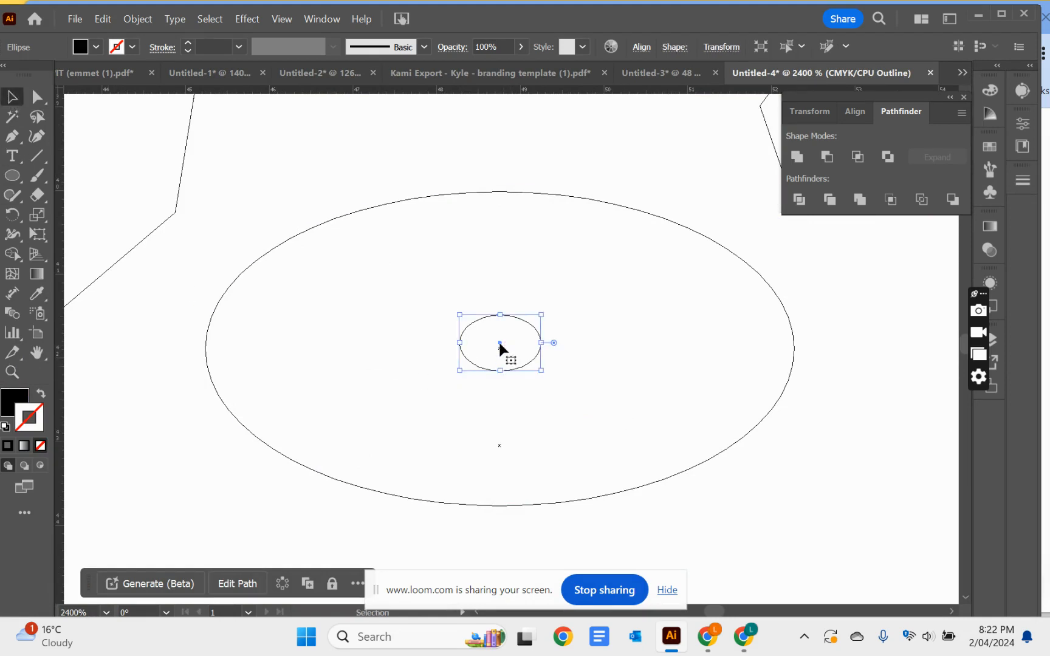
left_click_drag(500, 347, 499, 350)
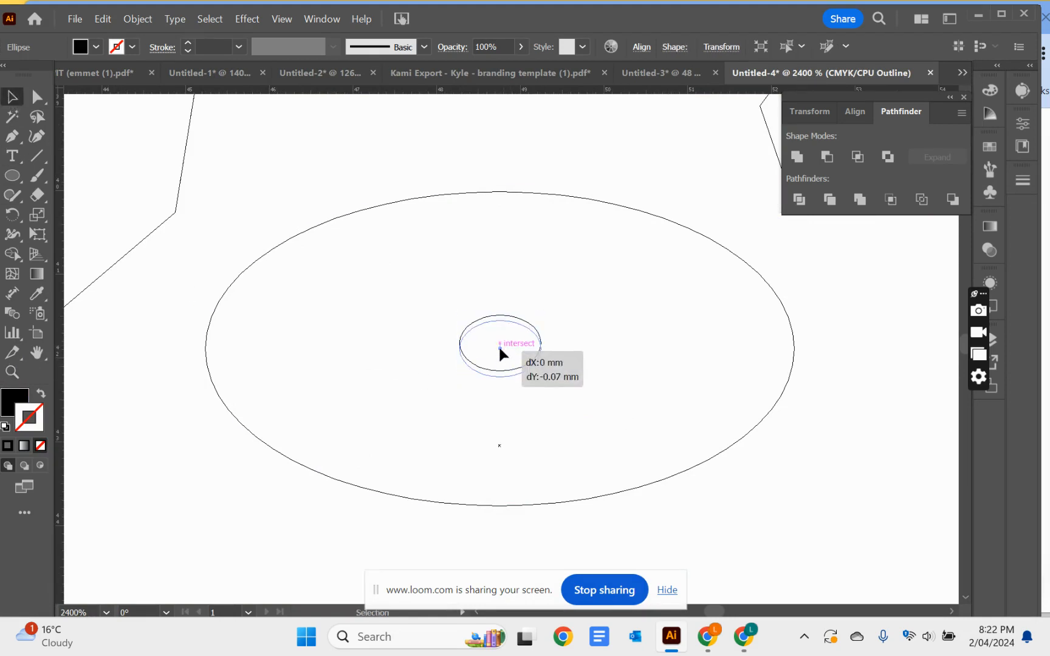
left_click_drag(498, 344, 499, 346)
left_click(520, 420)
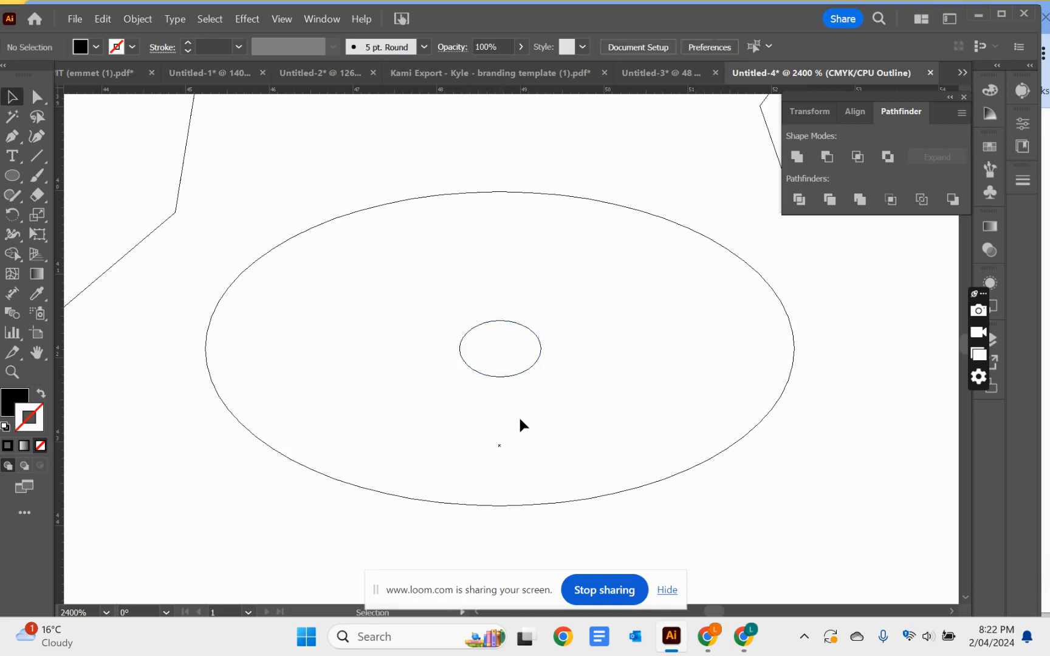
key("ctrl+0")
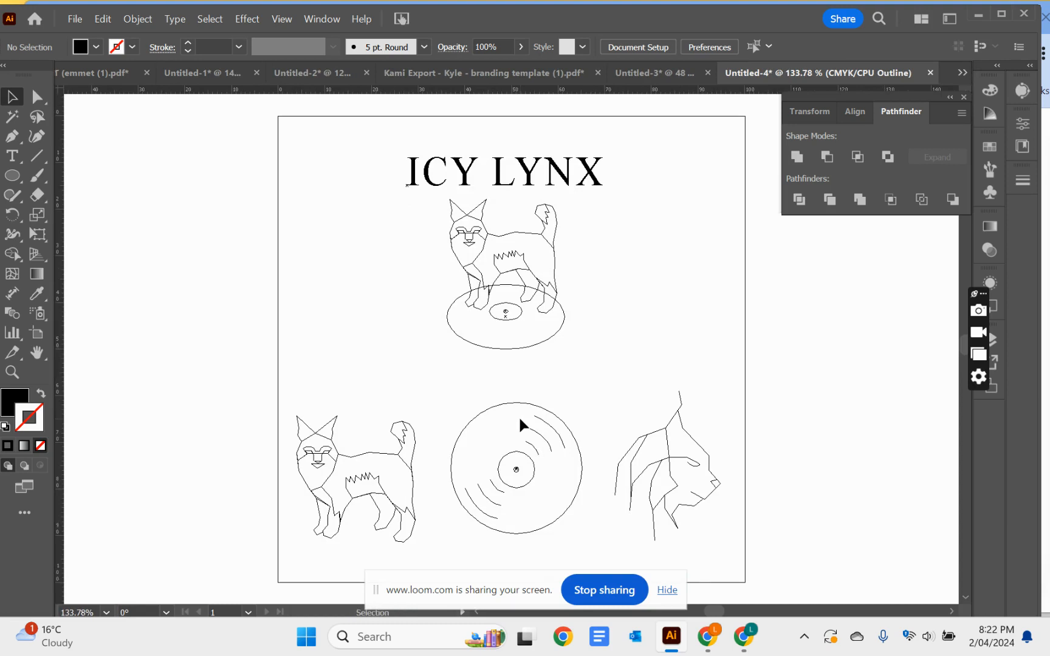
key("ctrl+y")
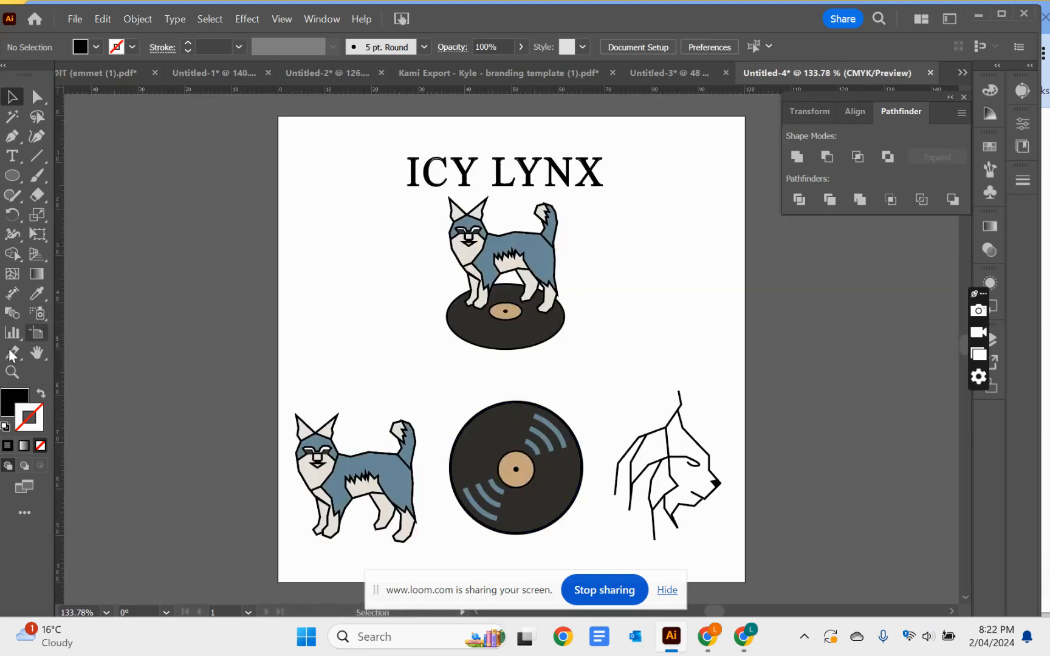
Place a vertical guide through the centre of the hole in the record under the lynx.
key("z")
left_click(483, 265)
left_click(537, 333)
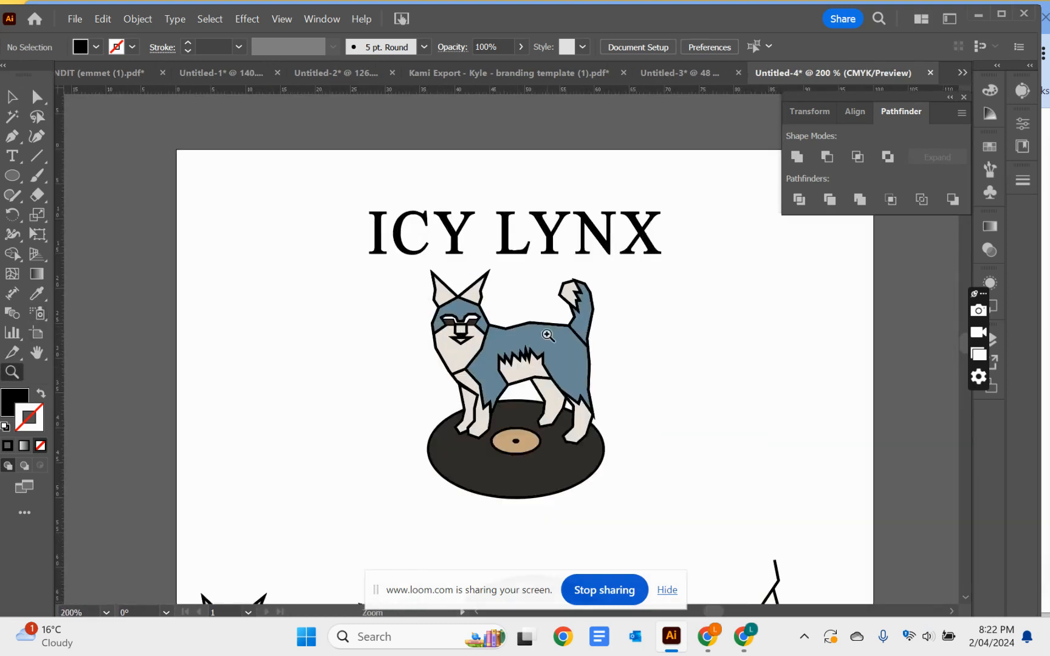
left_click(497, 335)
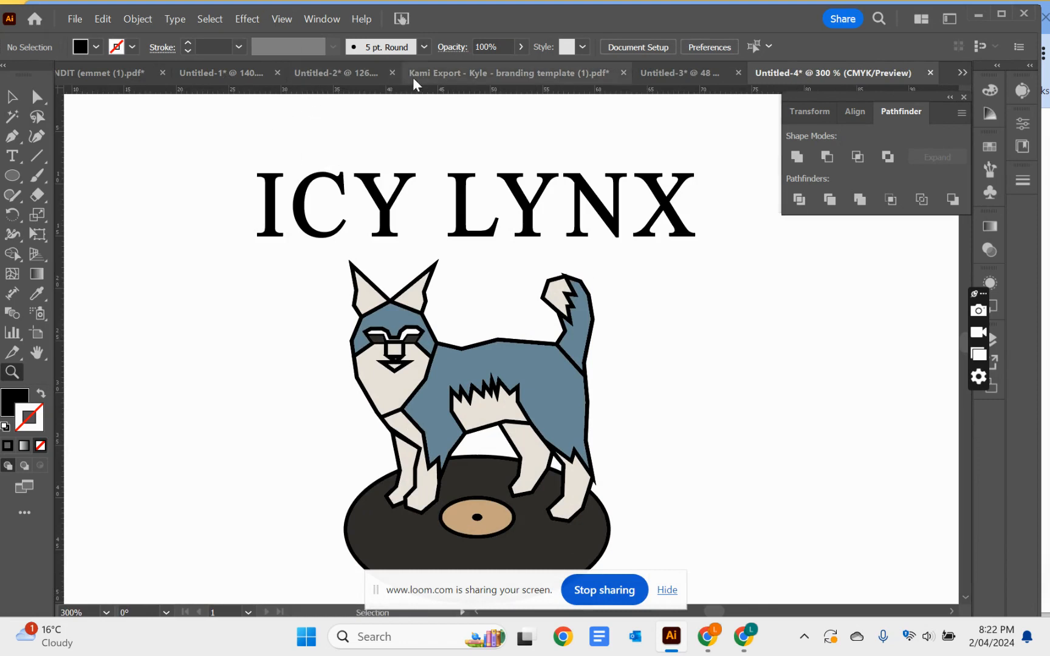
left_click(281, 21)
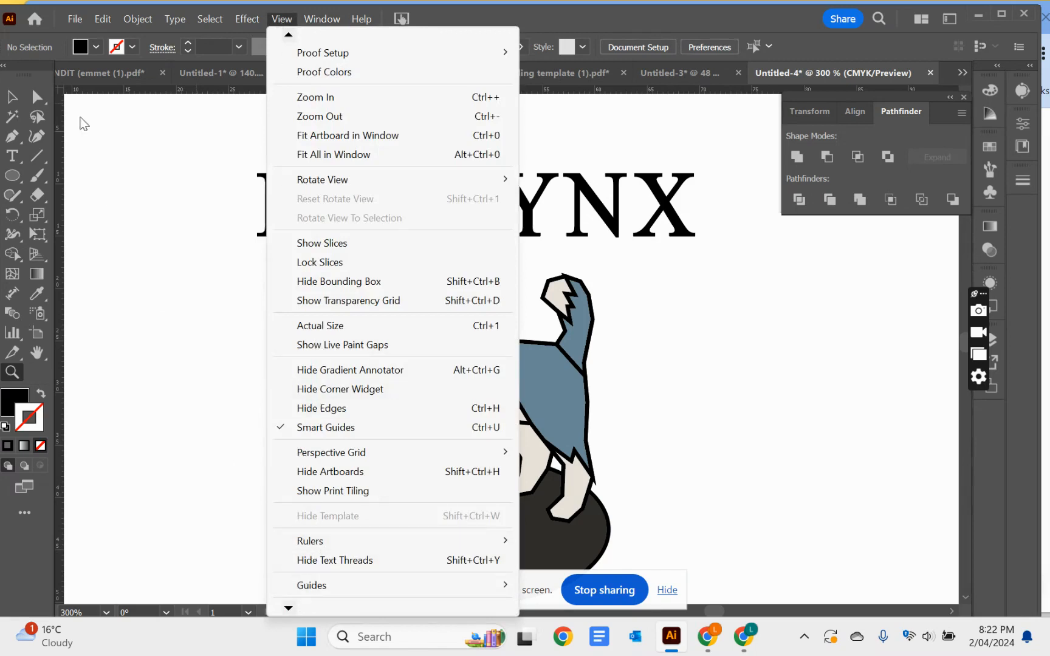
left_click(12, 96)
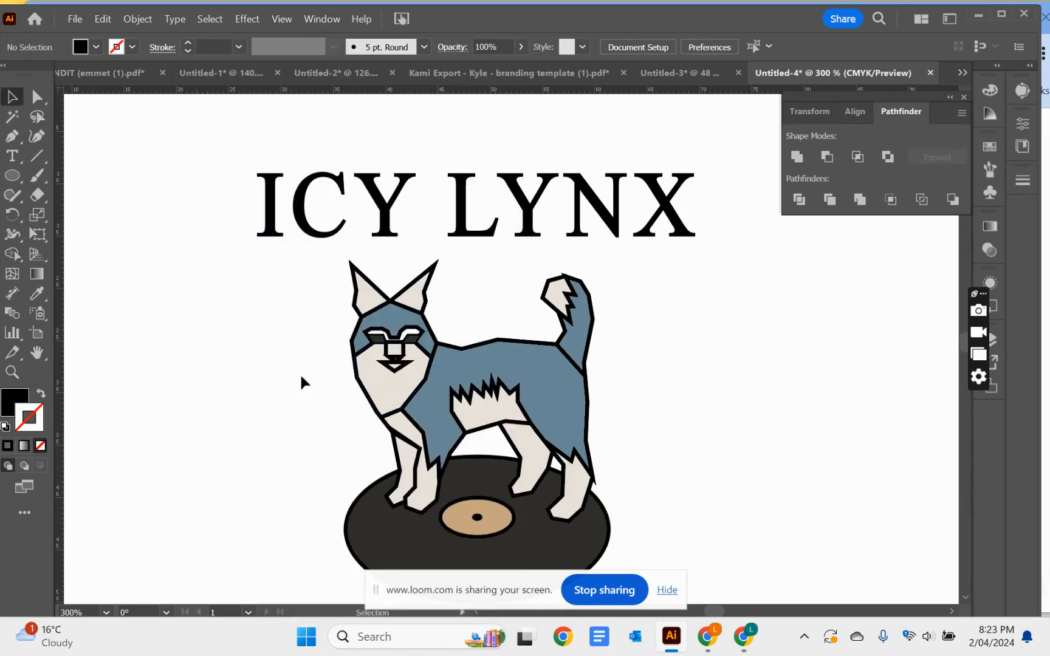
left_click(476, 517)
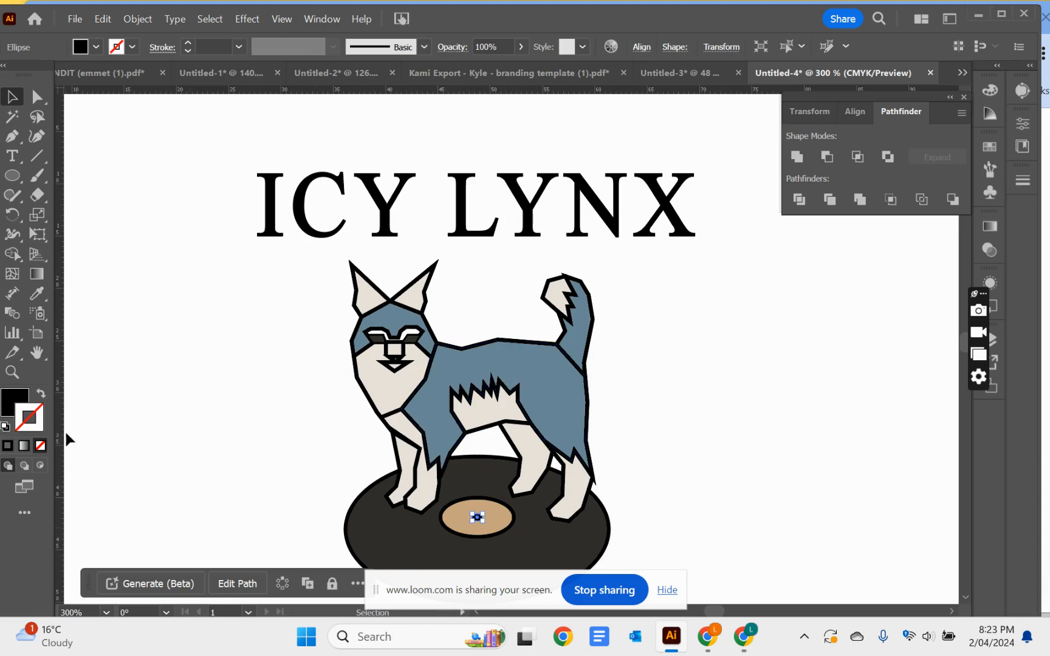
left_click_drag(61, 433, 478, 478)
left_click_drag(478, 477, 478, 477)
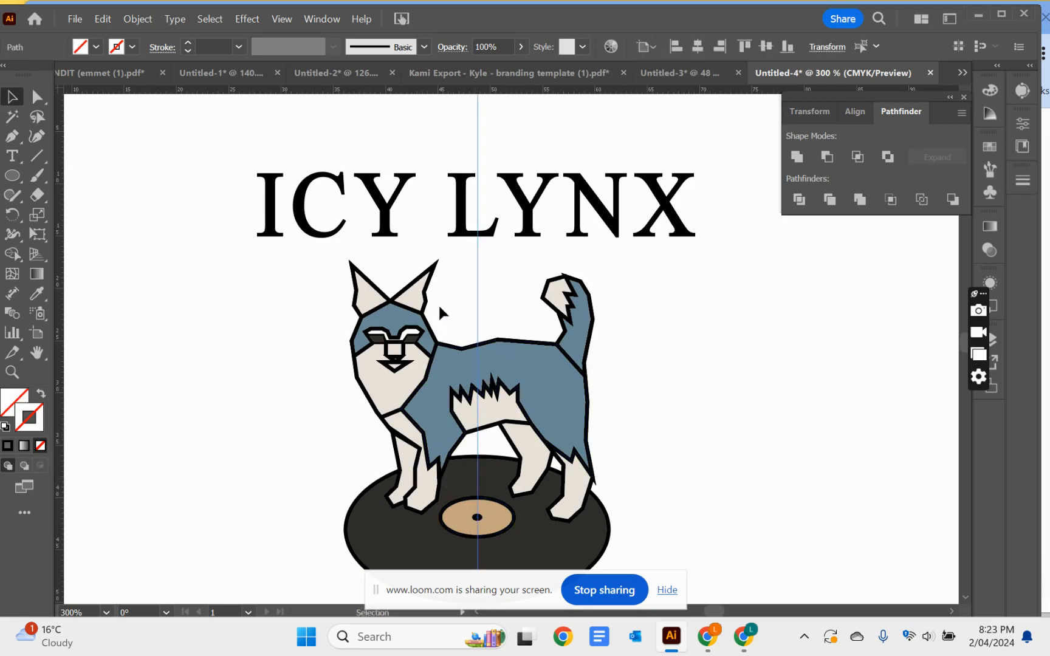
Move the ICY LYNX title horizontally so its centre handle lines up with the vertical guide.
left_click(444, 239)
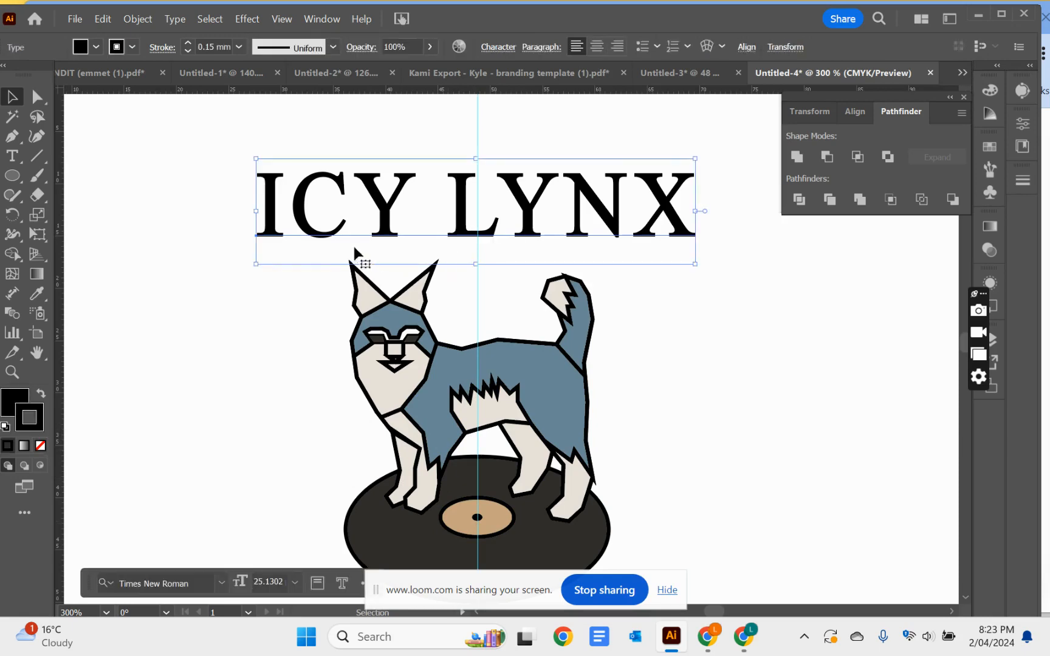
left_click(12, 372)
left_click_drag(450, 213, 663, 371)
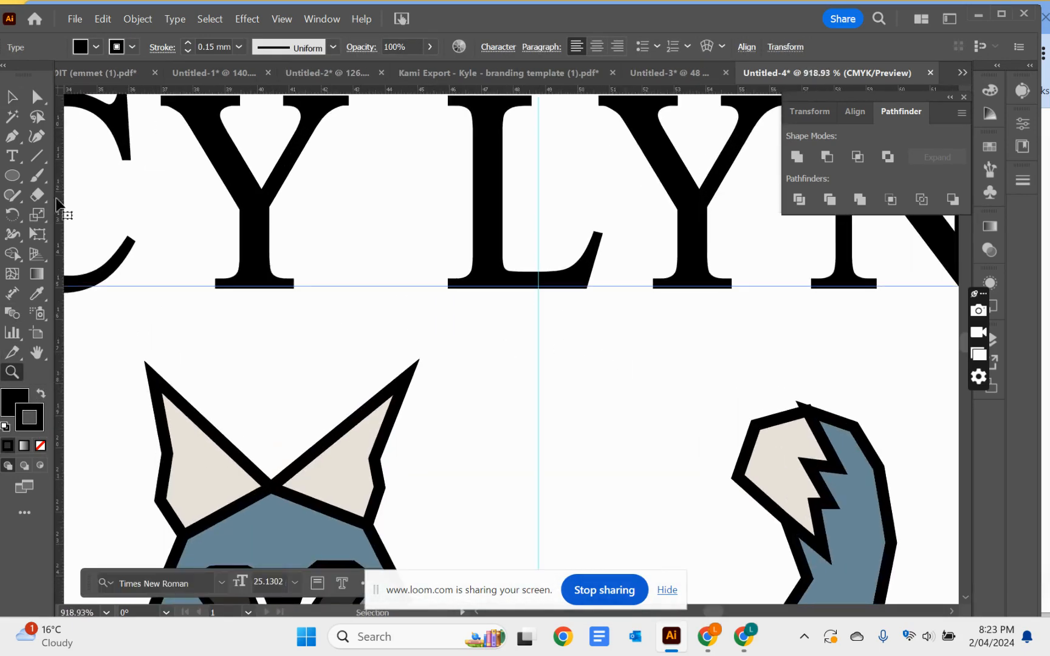
left_click(12, 99)
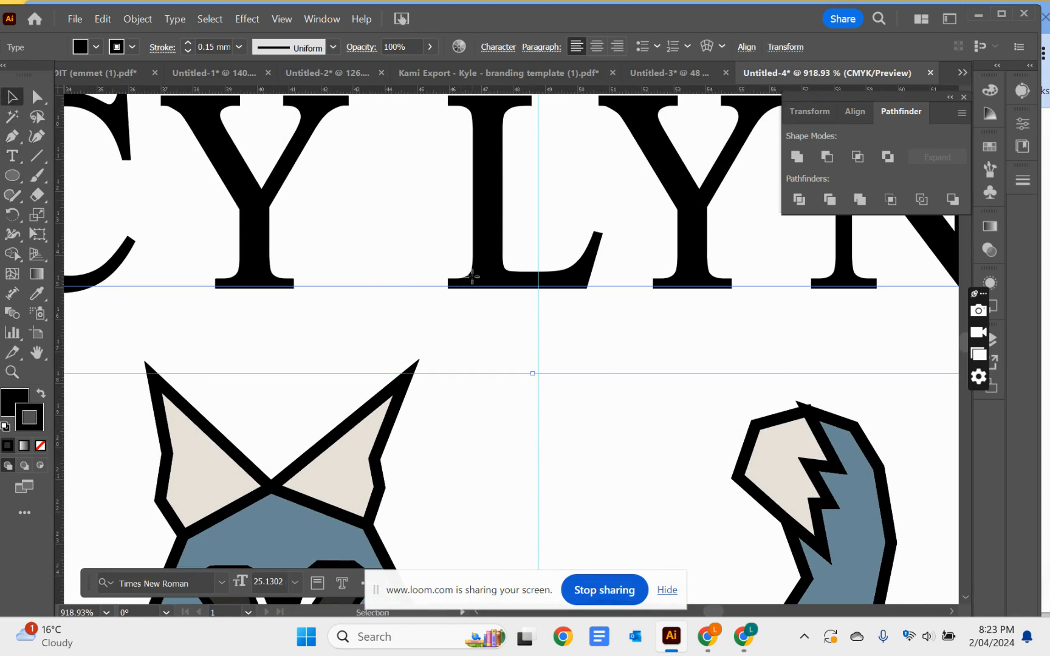
left_click_drag(472, 277, 479, 277)
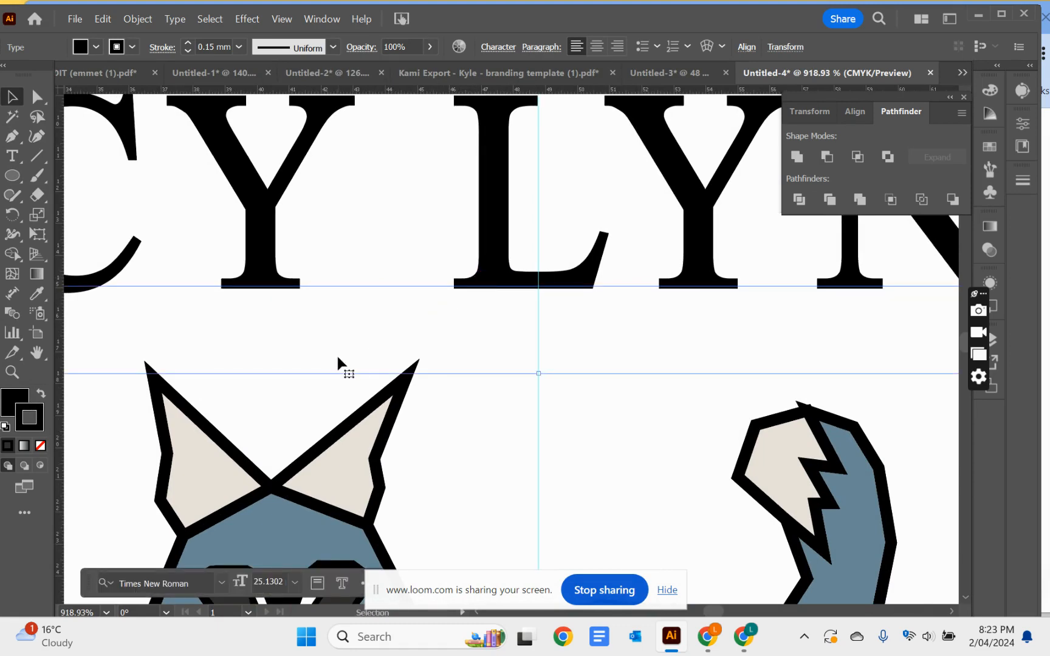
key("ctrl+minus")
key("ctrl+minus")
key("ctrl+minus")
key("ctrl+minus")
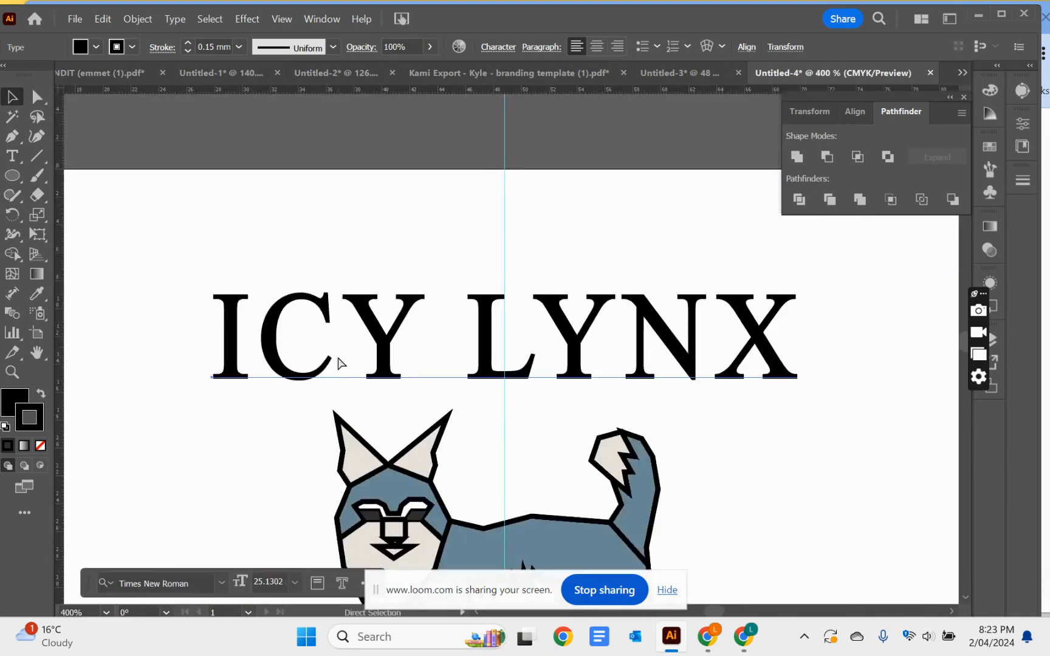
key("ctrl+minus")
key("v")
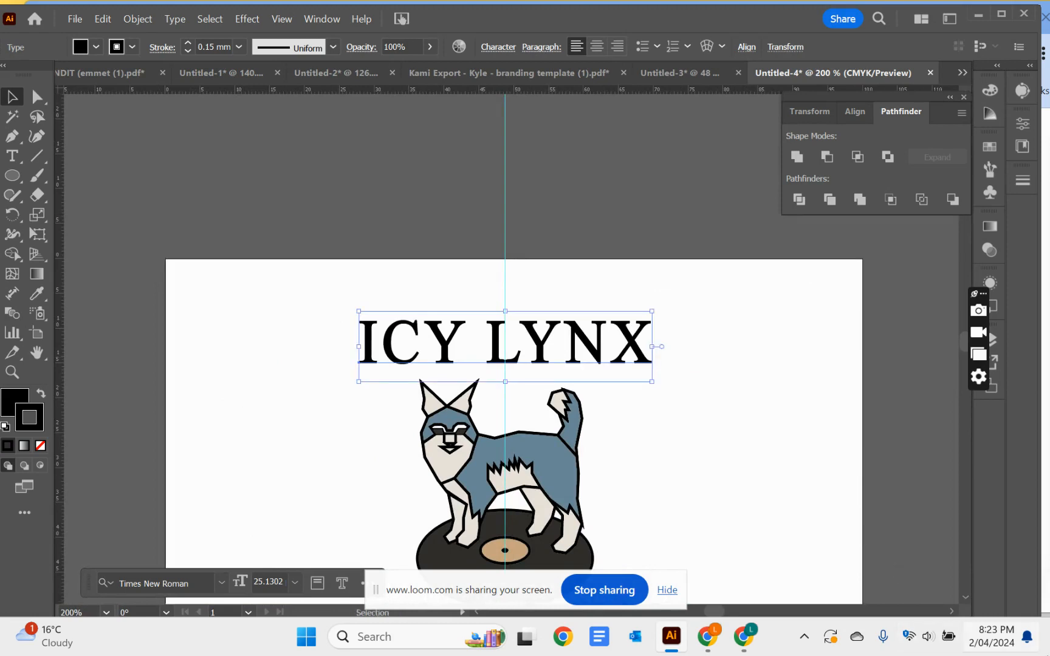
scroll(963, 600, "down", 5)
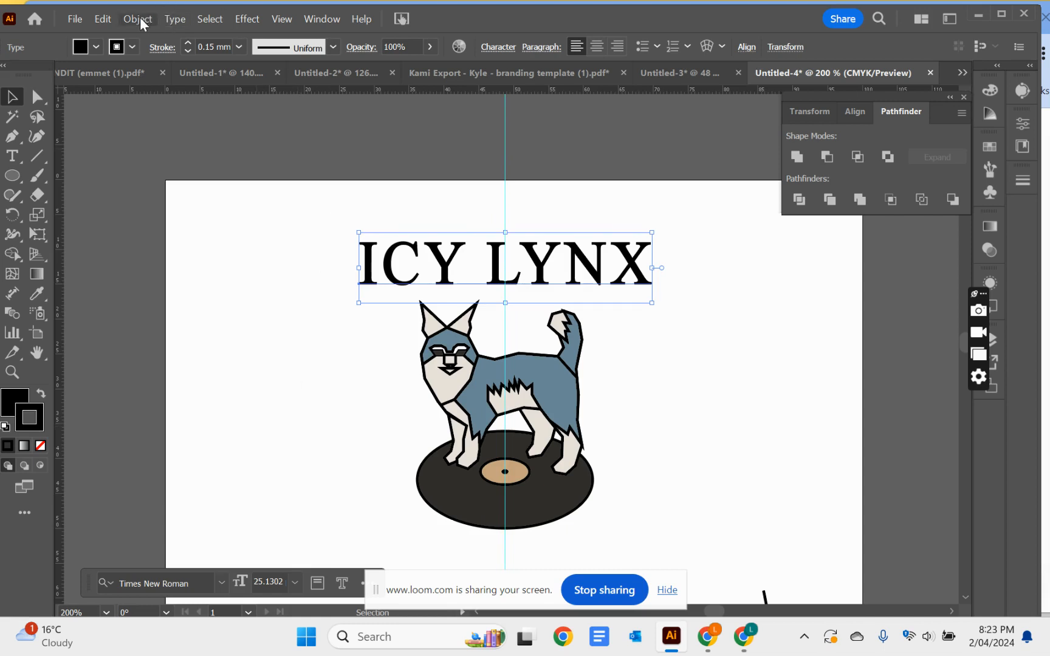
Convert the ICY LYNX title to outlines and expand both its fill and stroke into shapes.
left_click(175, 19)
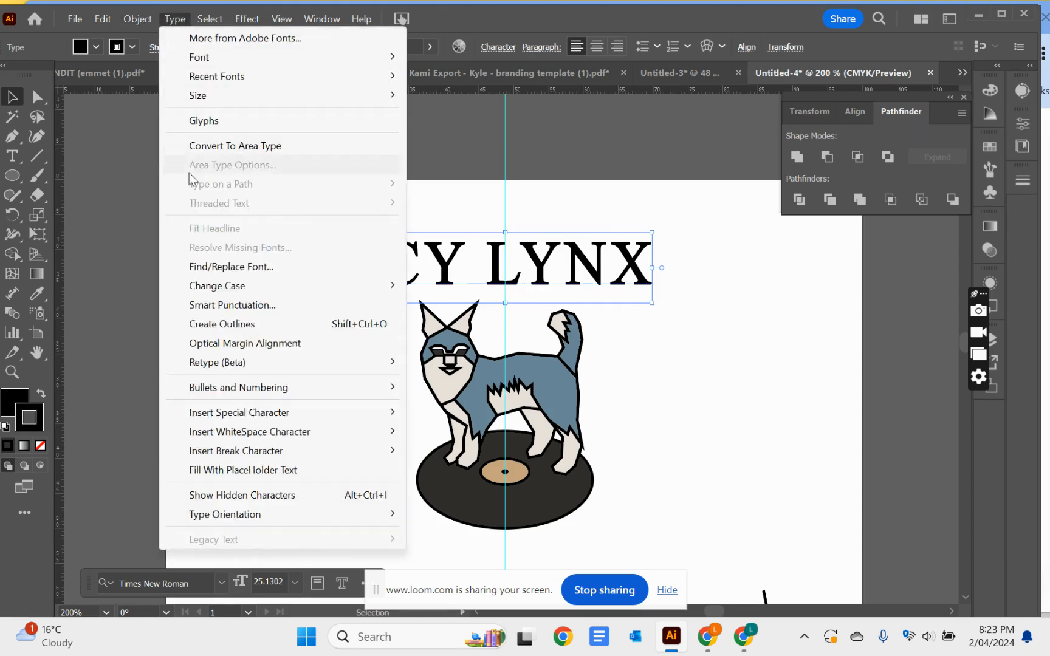
left_click(218, 324)
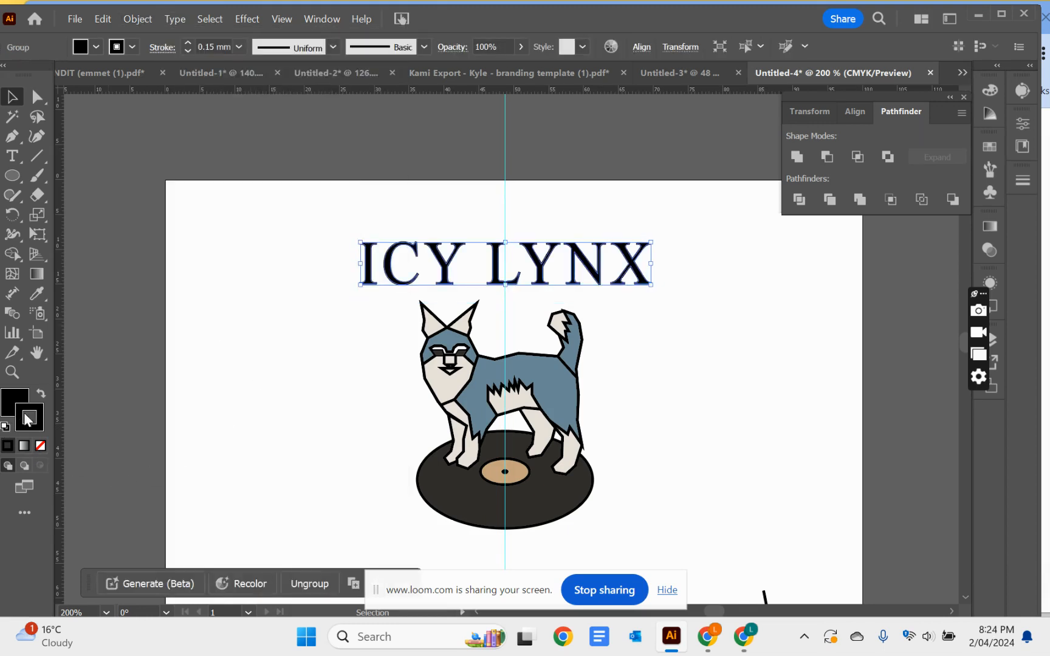
left_click(11, 372)
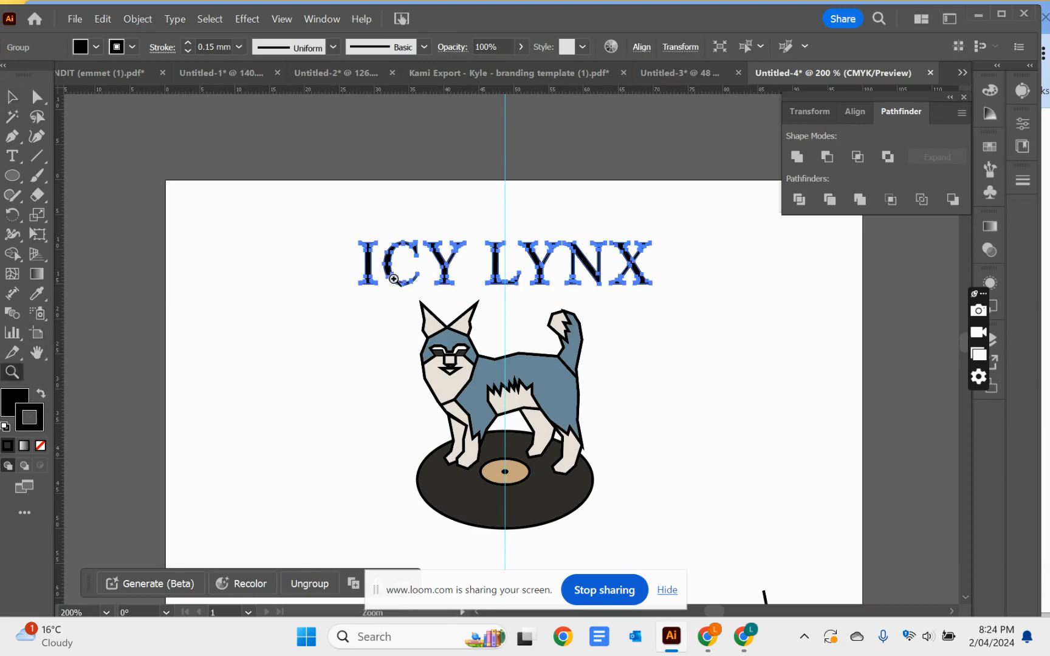
left_click(480, 267)
left_click(492, 329)
left_click(496, 372)
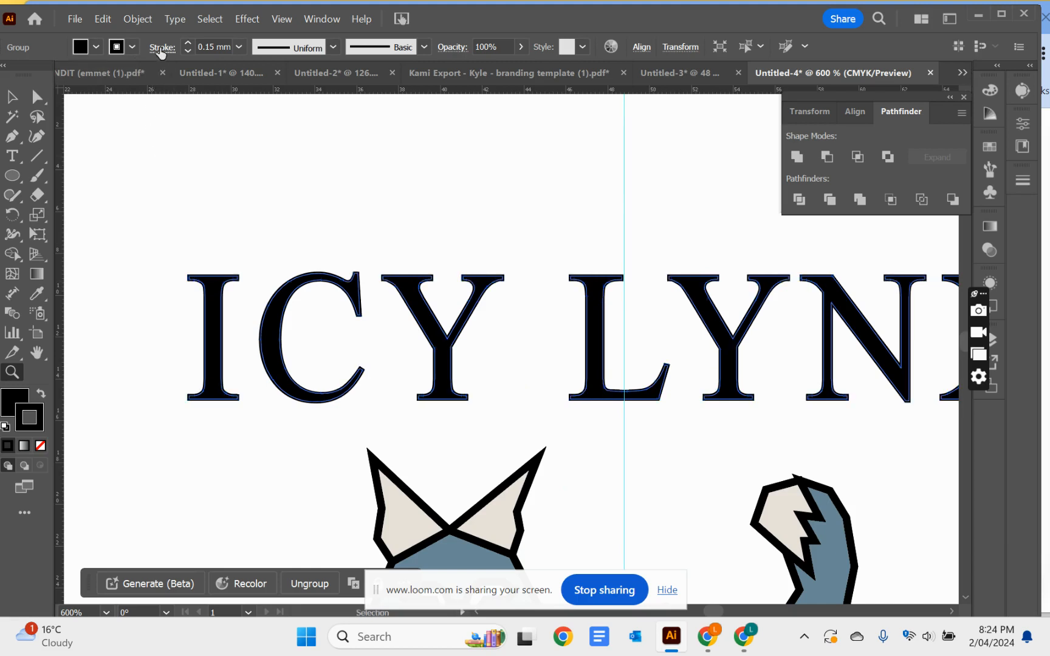
left_click(12, 96)
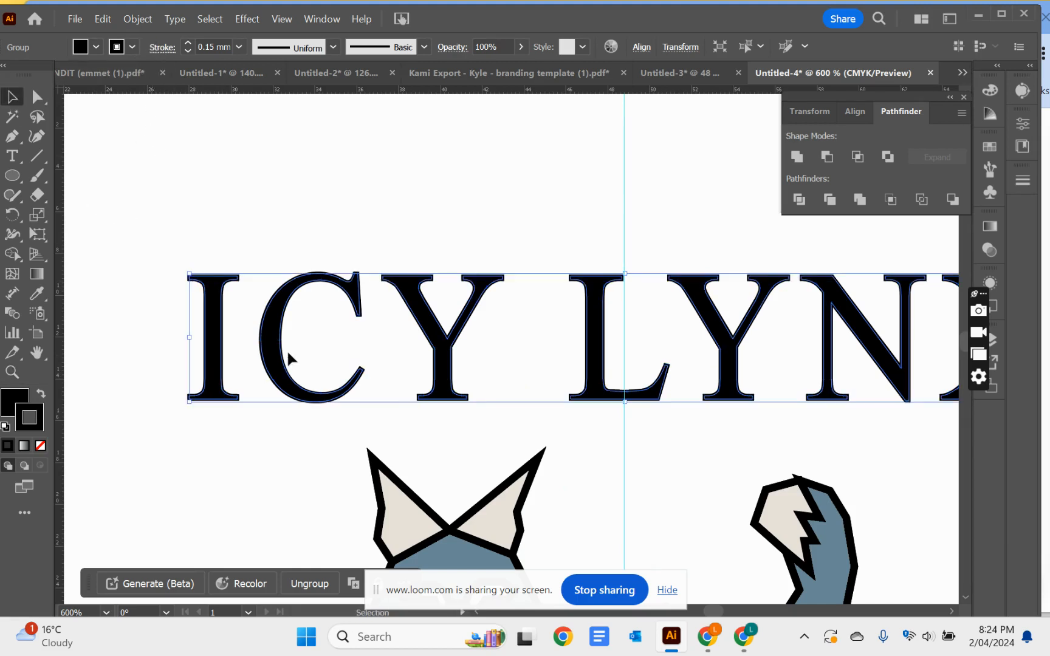
left_click(145, 20)
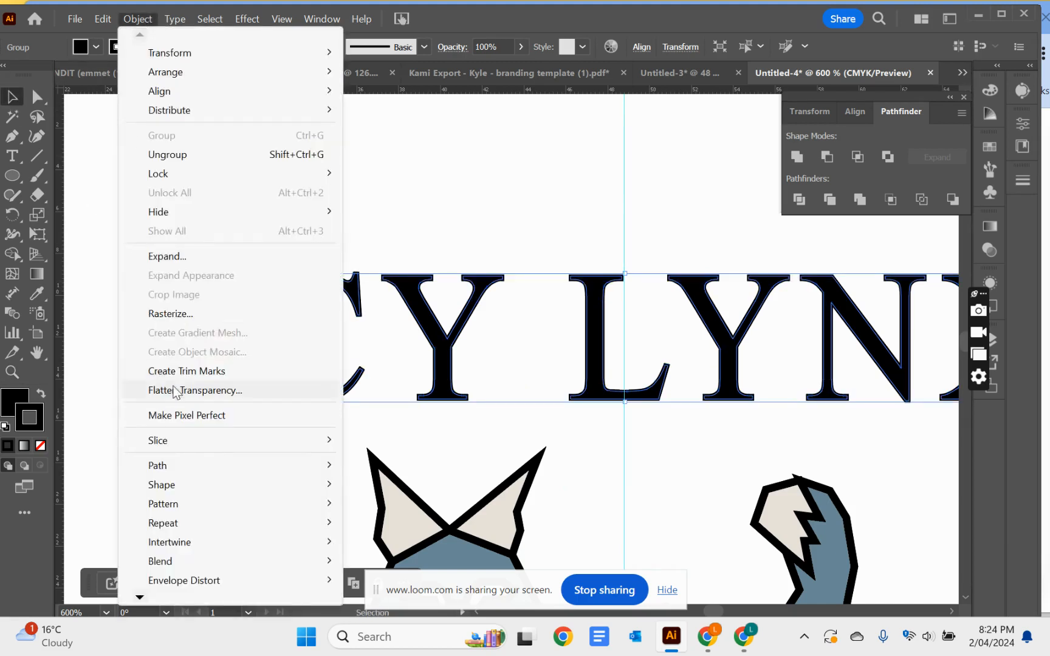
left_click(171, 256)
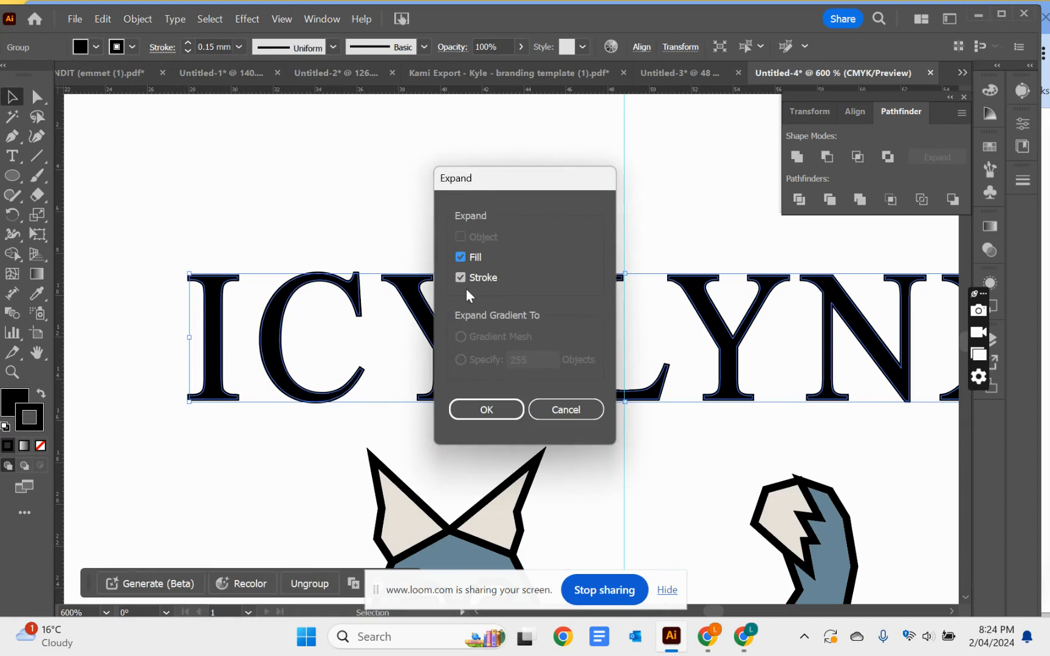
left_click(496, 409)
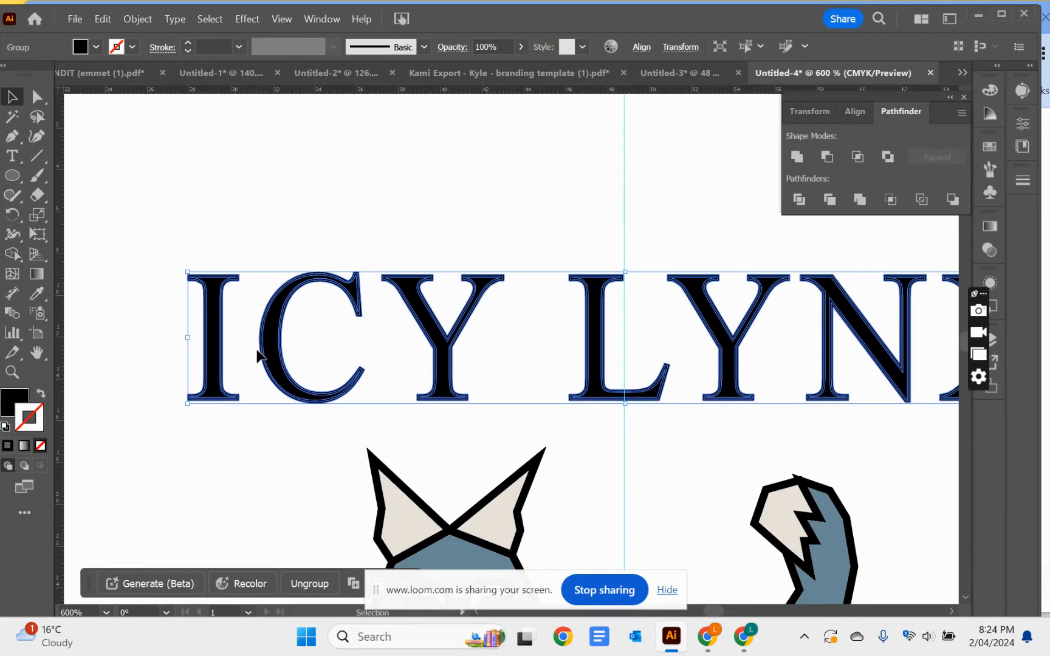
Unite the overlapping fill and stroke shapes of the ICY LYNX title letters, and deselect them.
left_click(797, 156)
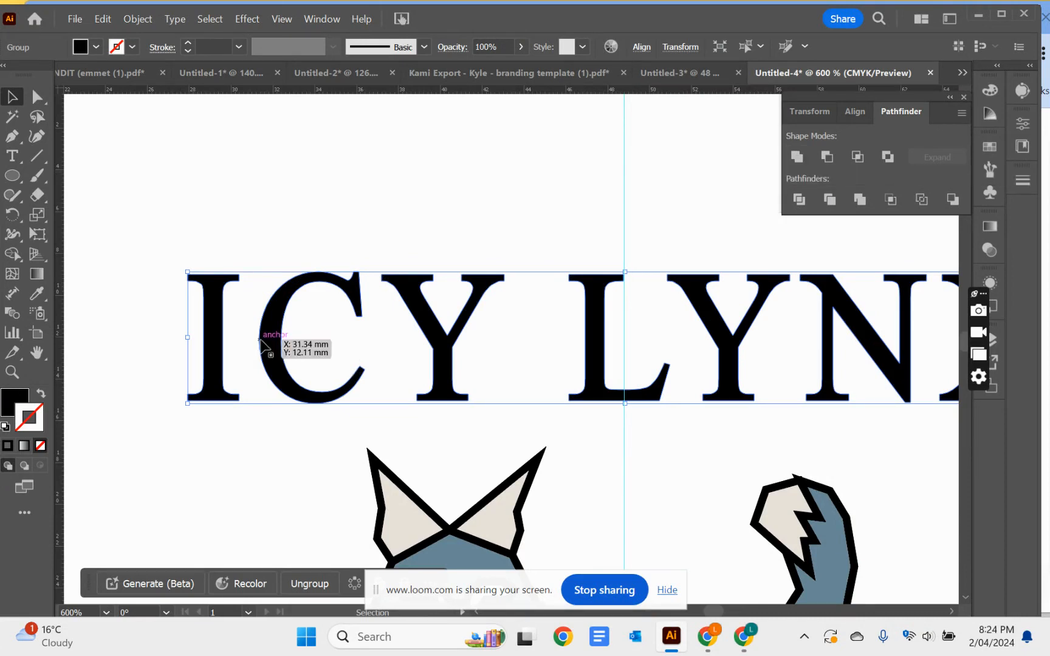
left_click(357, 198)
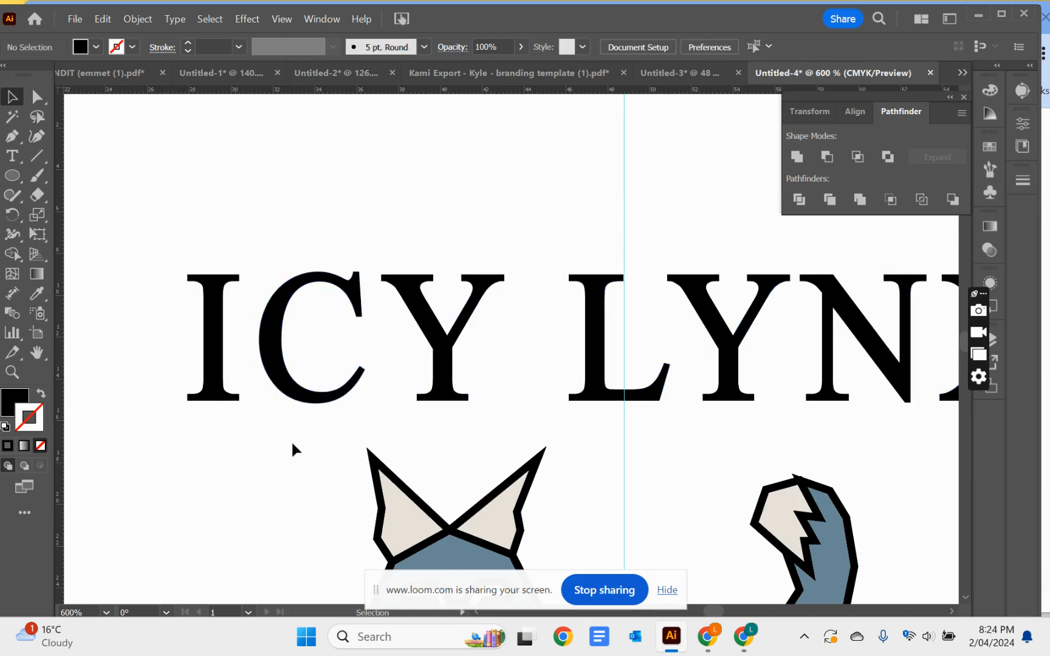
key("ctrl+minus")
key("ctrl+minus")
key("ctrl+minus")
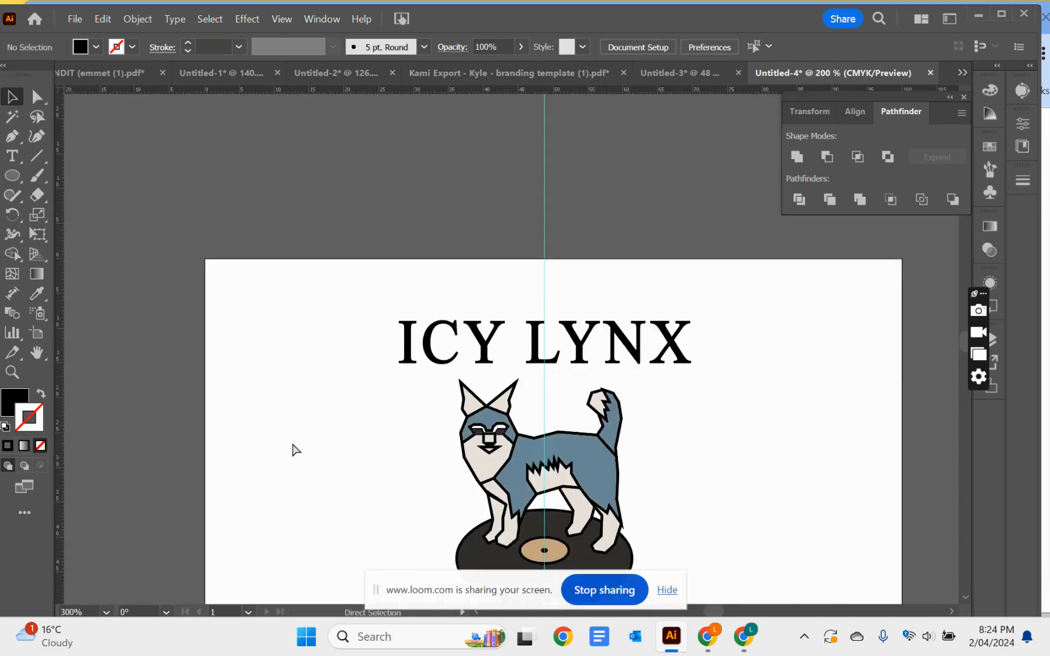
Delete the vertical guide running through the record's centre hole.
left_click(12, 372)
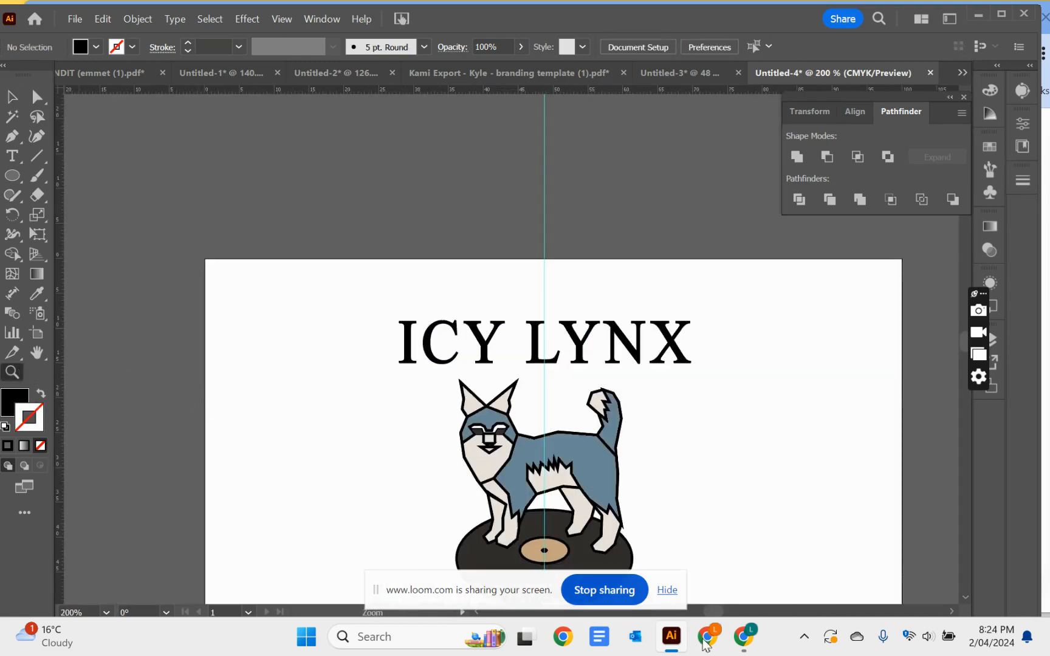
left_click(660, 558)
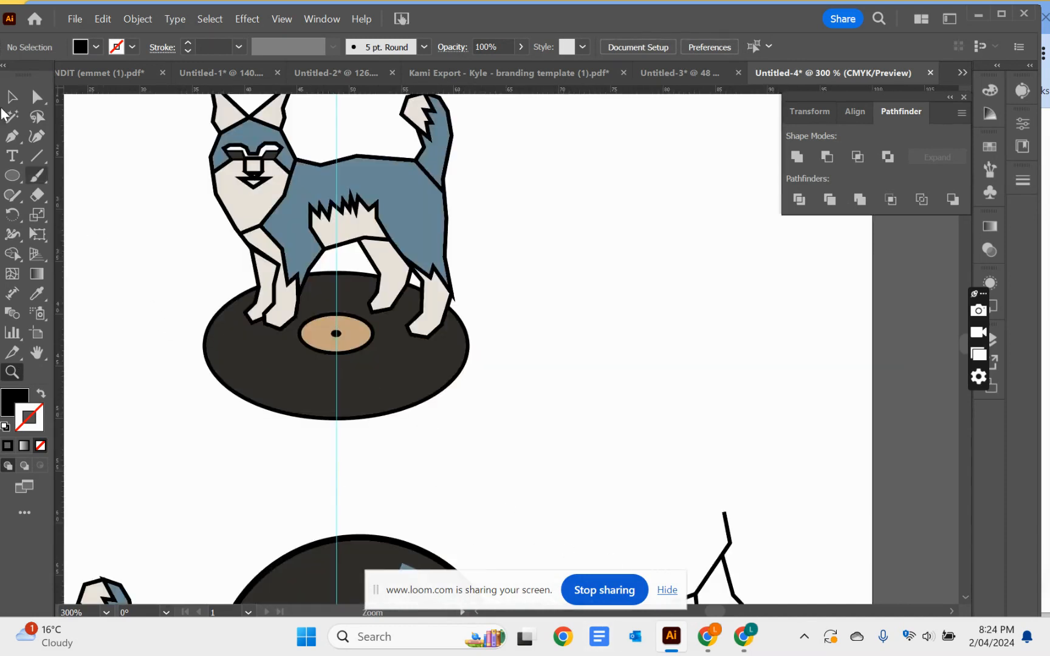
left_click(13, 99)
left_click_drag(142, 114, 561, 464)
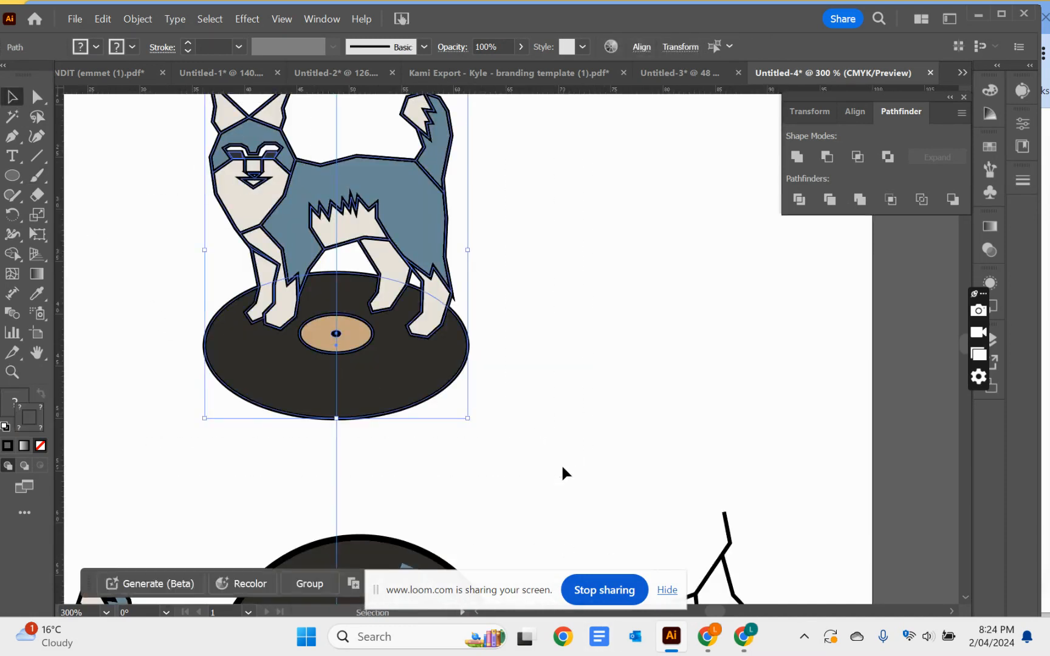
left_click_drag(263, 462, 453, 500)
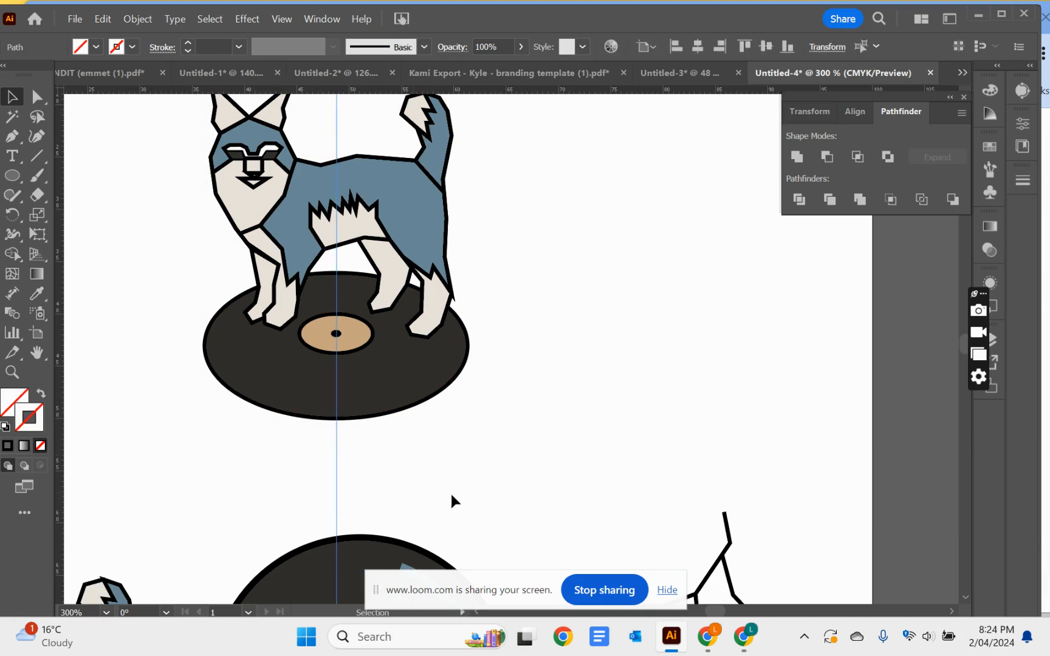
Give all strokes of the standing lynx and the record beneath it round join corners.
left_click_drag(150, 101, 566, 514)
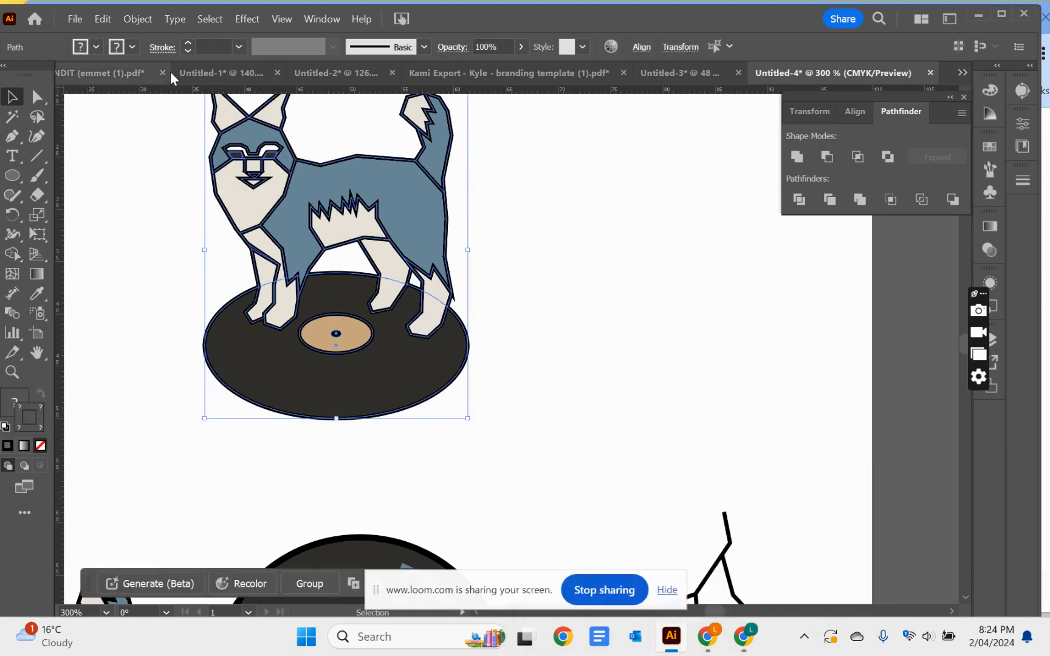
left_click(159, 48)
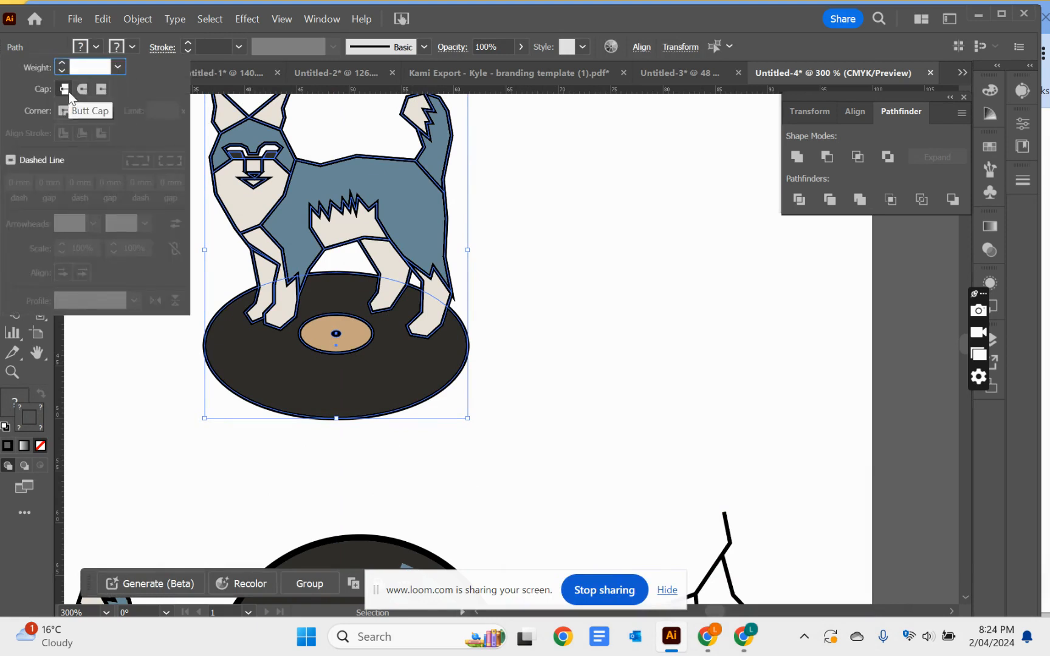
left_click(83, 112)
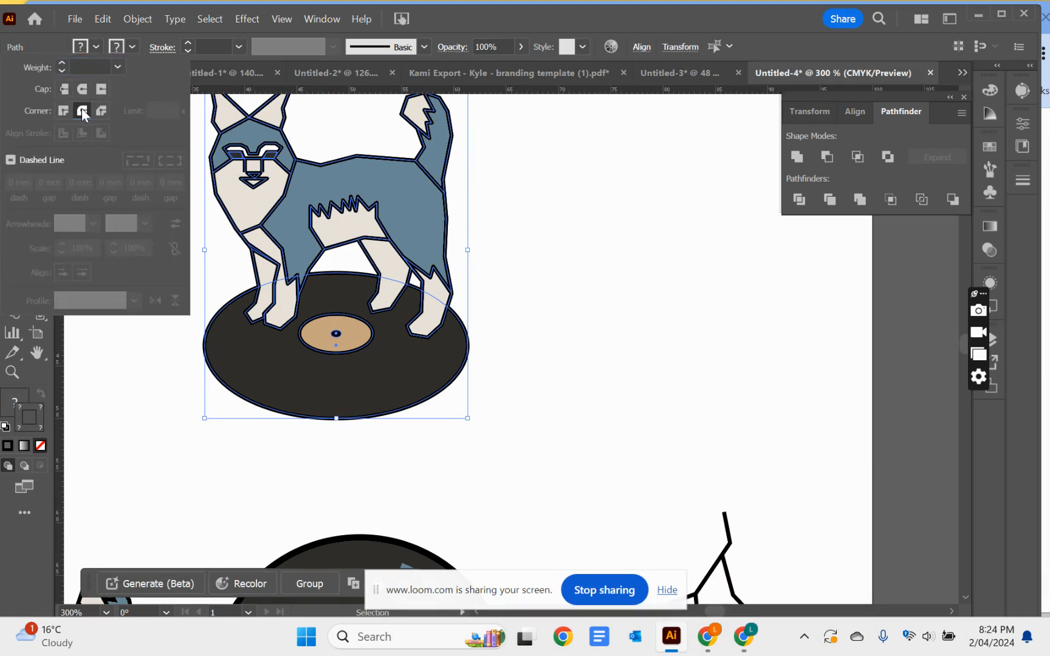
left_click(117, 405)
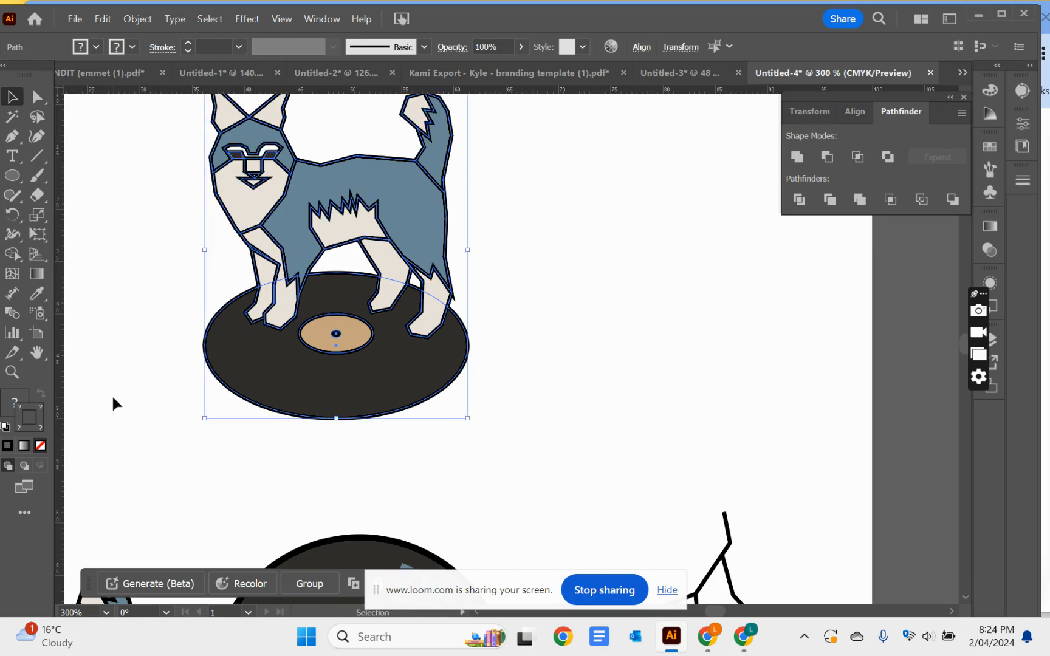
Expand the appearance of the standing lynx and its record, and deselect them.
left_click(126, 20)
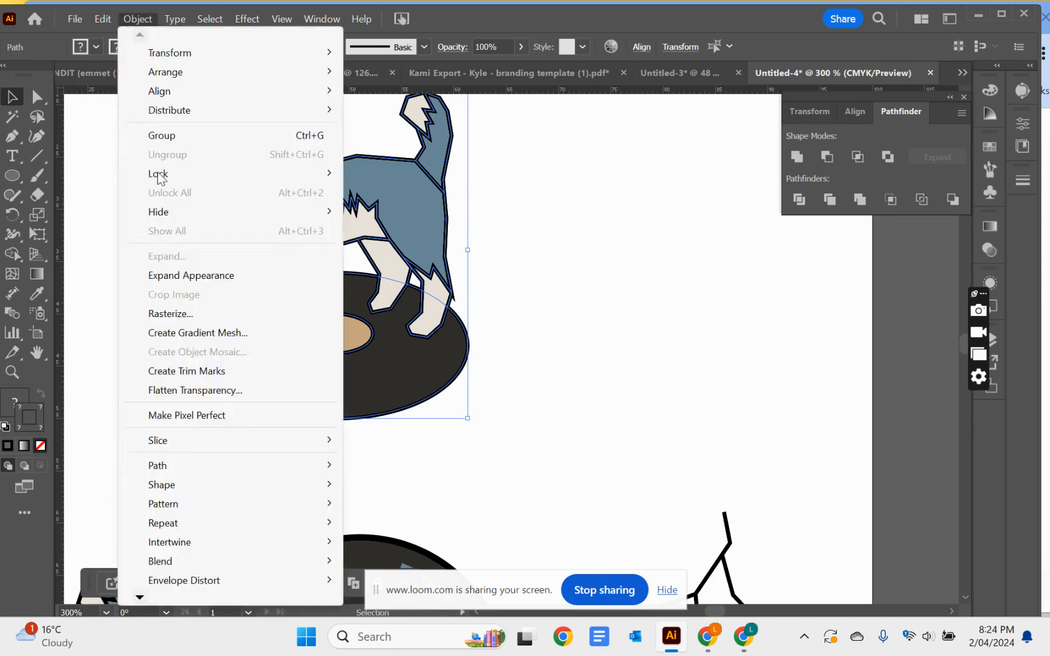
left_click(206, 280)
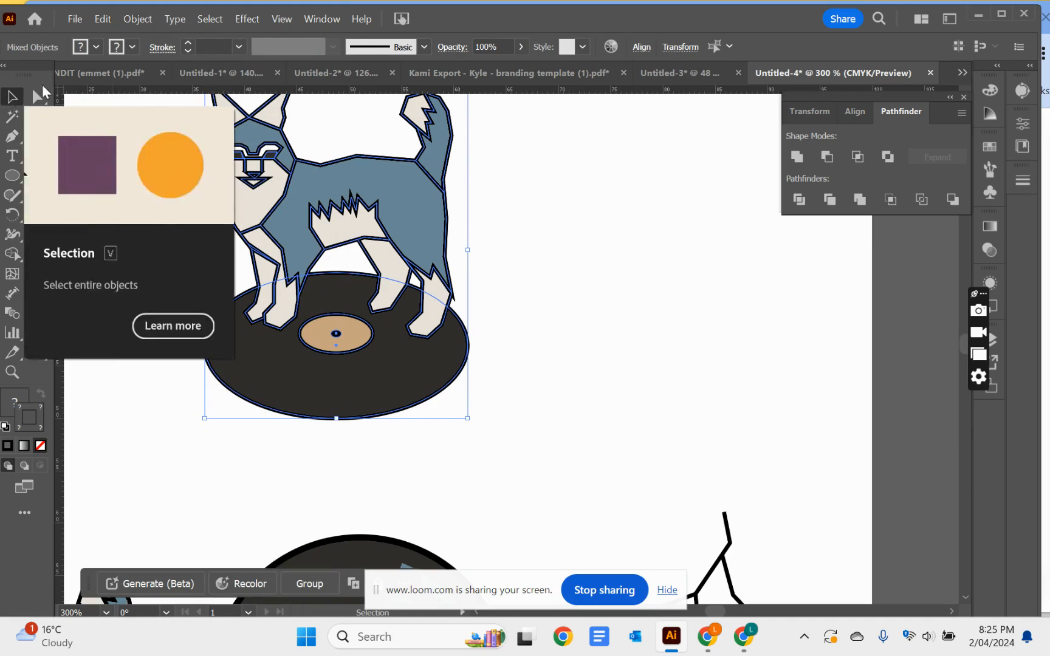
left_click(117, 421)
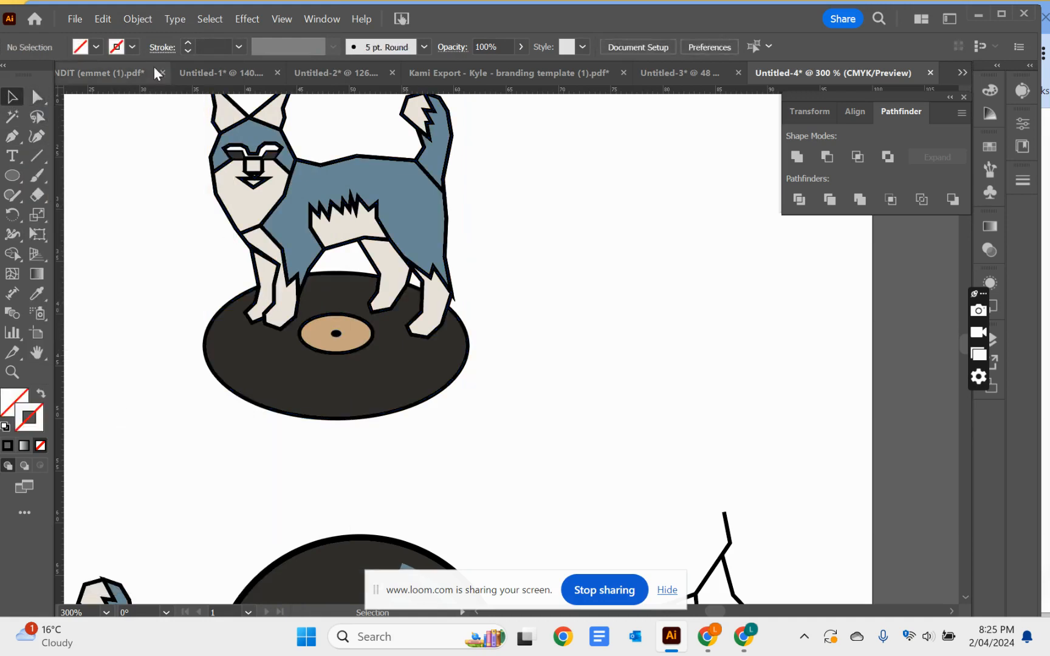
Expand the fills and strokes of the standing lynx and the record beneath it into shapes.
left_click_drag(151, 114, 479, 418)
left_click(137, 18)
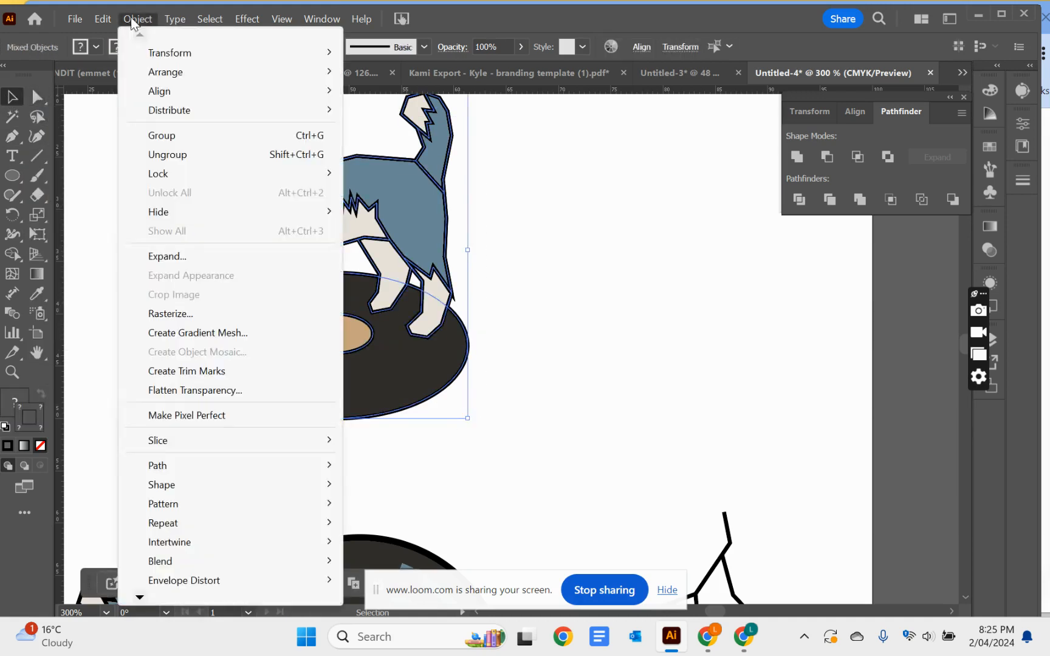
left_click(164, 256)
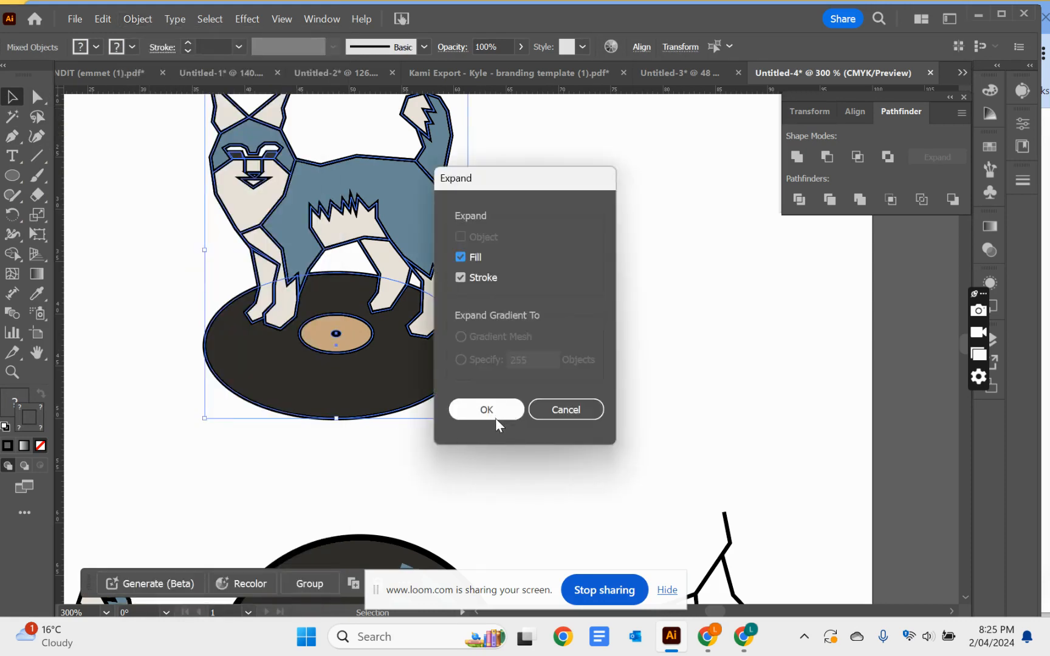
left_click(494, 413)
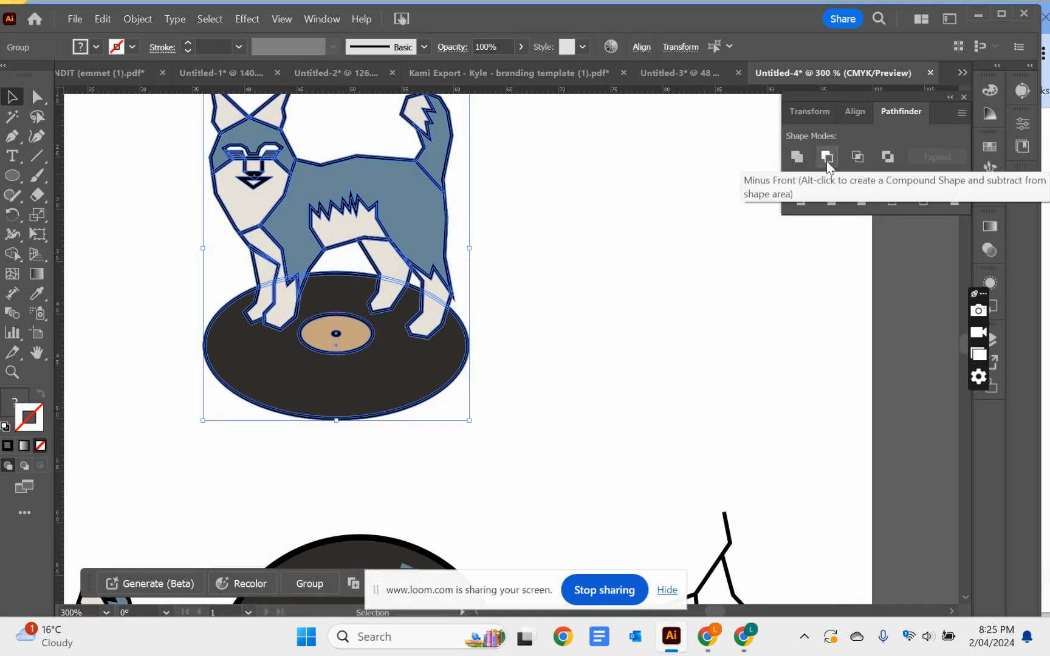
Combine the expanded lynx and record shapes with Pathfinder Merge, keeping their separate colours, after undoing a Unite.
left_click(804, 154)
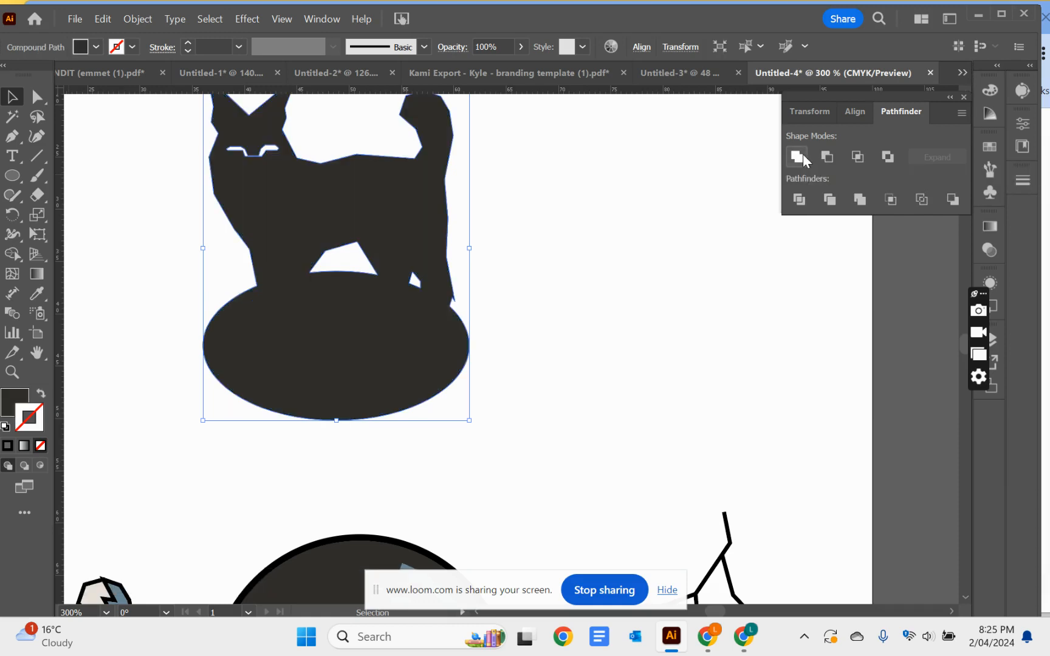
key("ctrl+z")
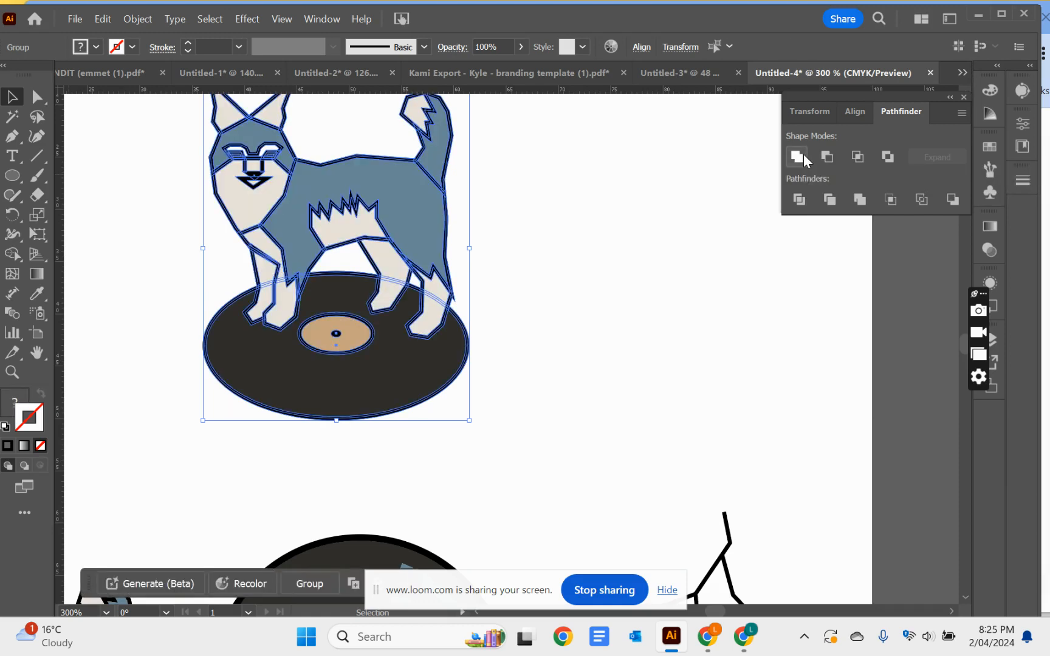
left_click(860, 201)
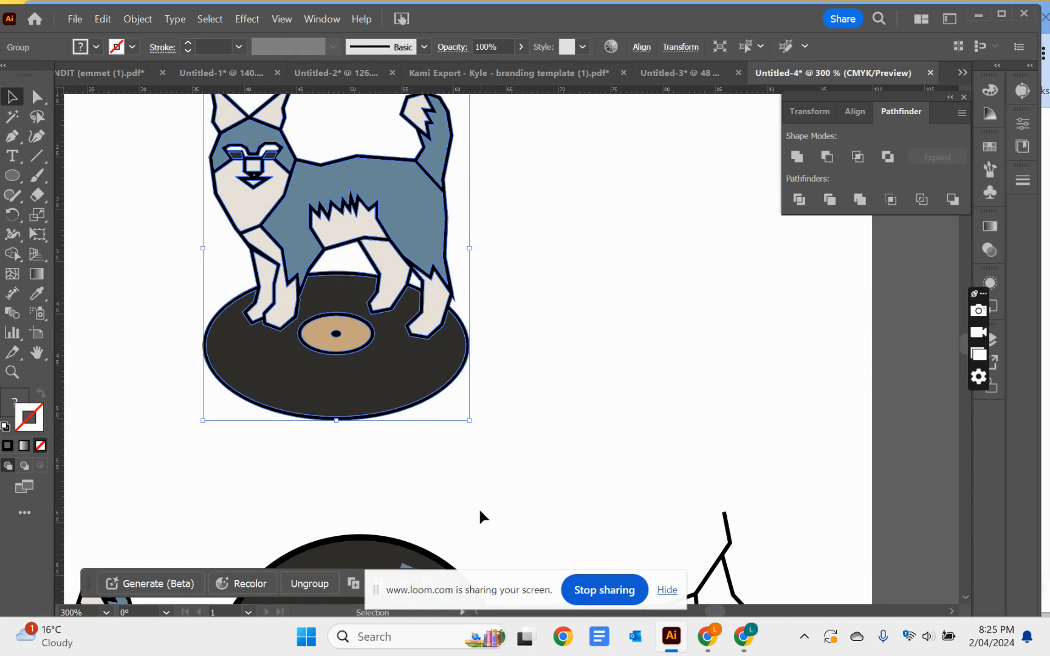
Group the ICY LYNX title together with the lynx and record beneath it.
key("ctrl+minus")
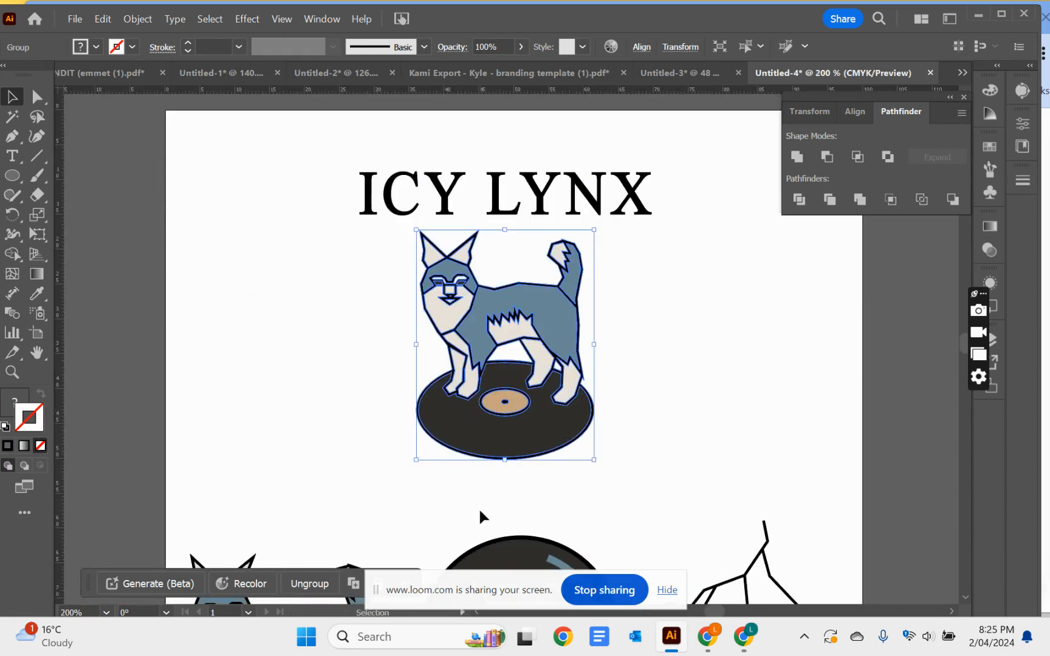
left_click_drag(273, 148, 707, 481)
key("ctrl+g")
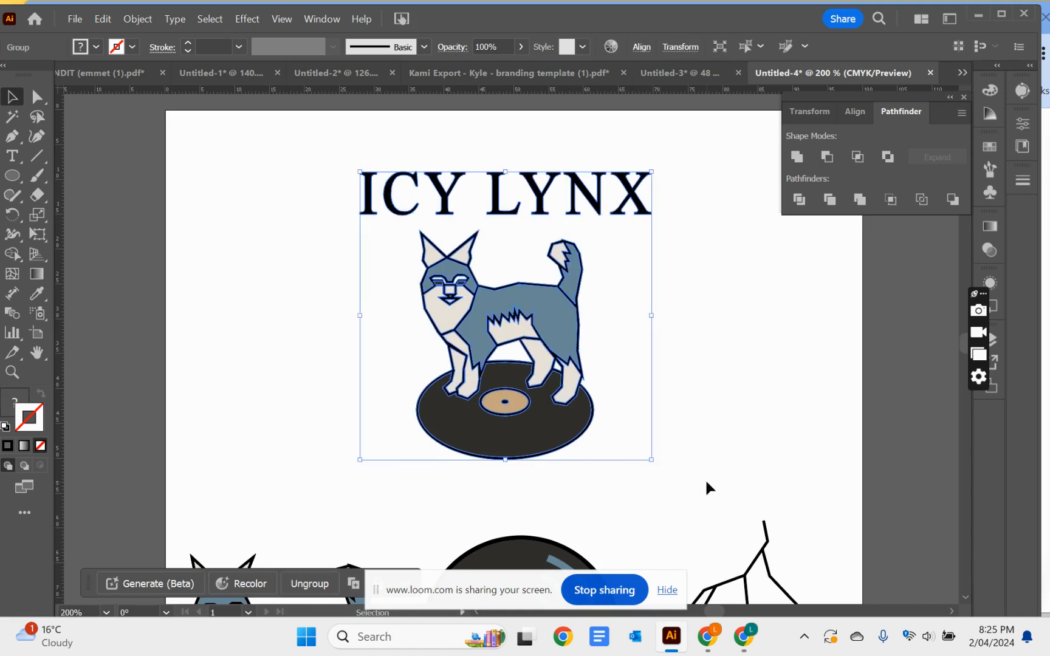
Expand the fill and stroke of the line-drawn lynx head profile beside the large round record.
scroll(965, 596, "down", 5)
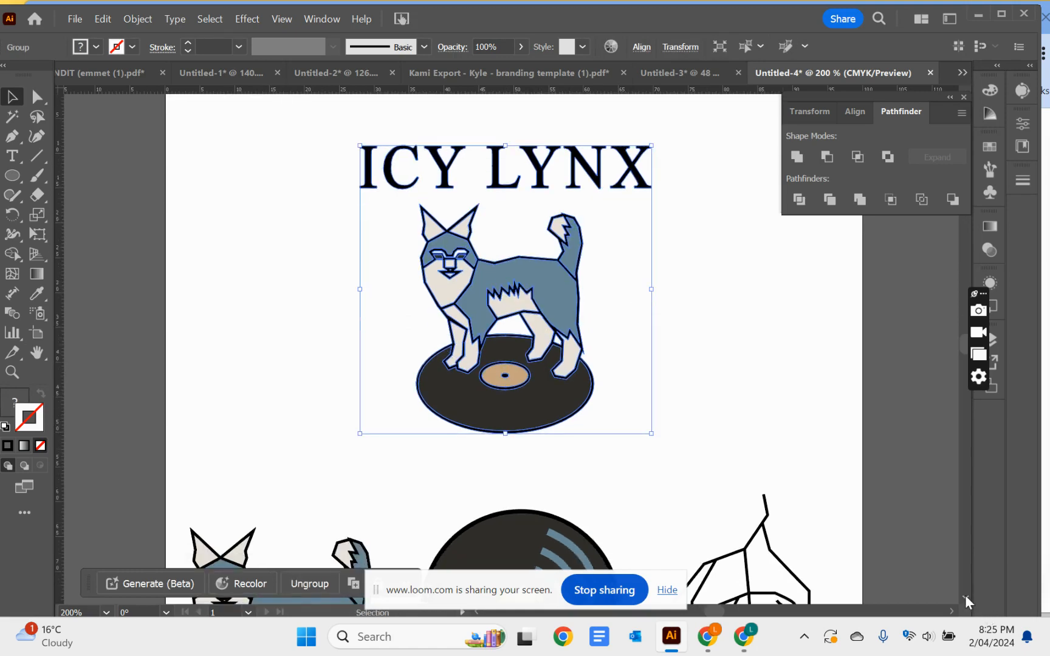
scroll(966, 595, "down", 2)
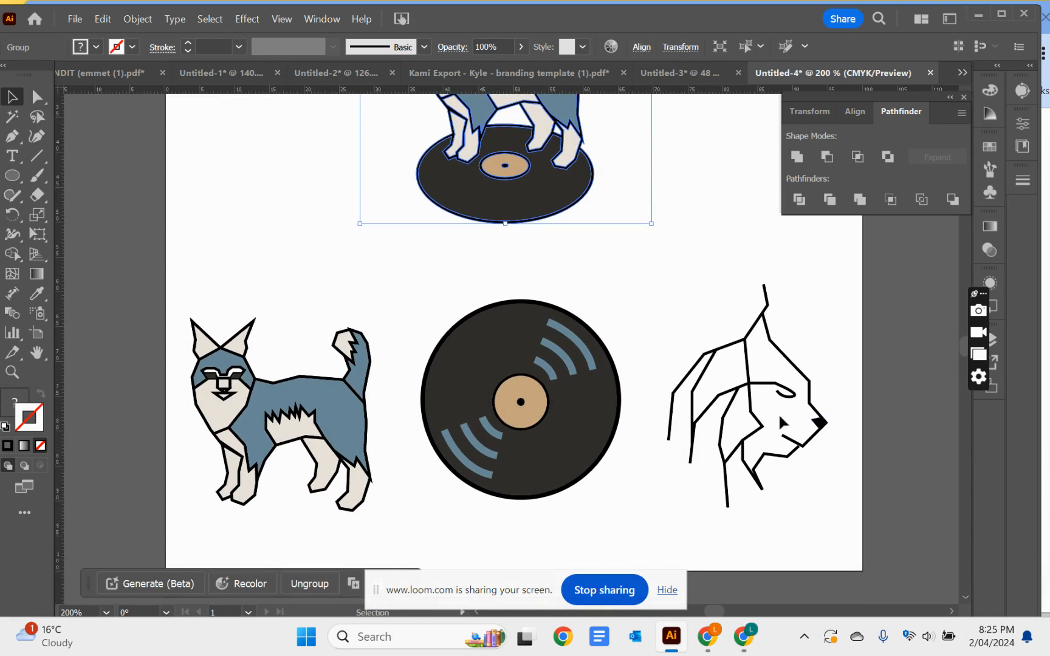
left_click(749, 389)
left_click_drag(637, 247, 845, 517)
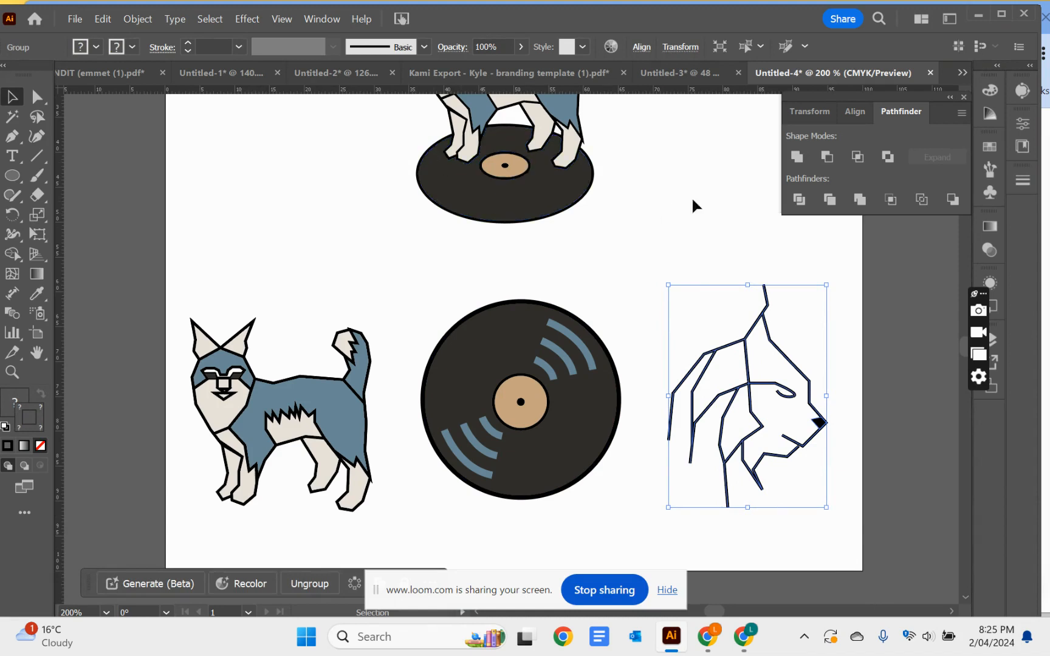
left_click(138, 19)
left_click(173, 260)
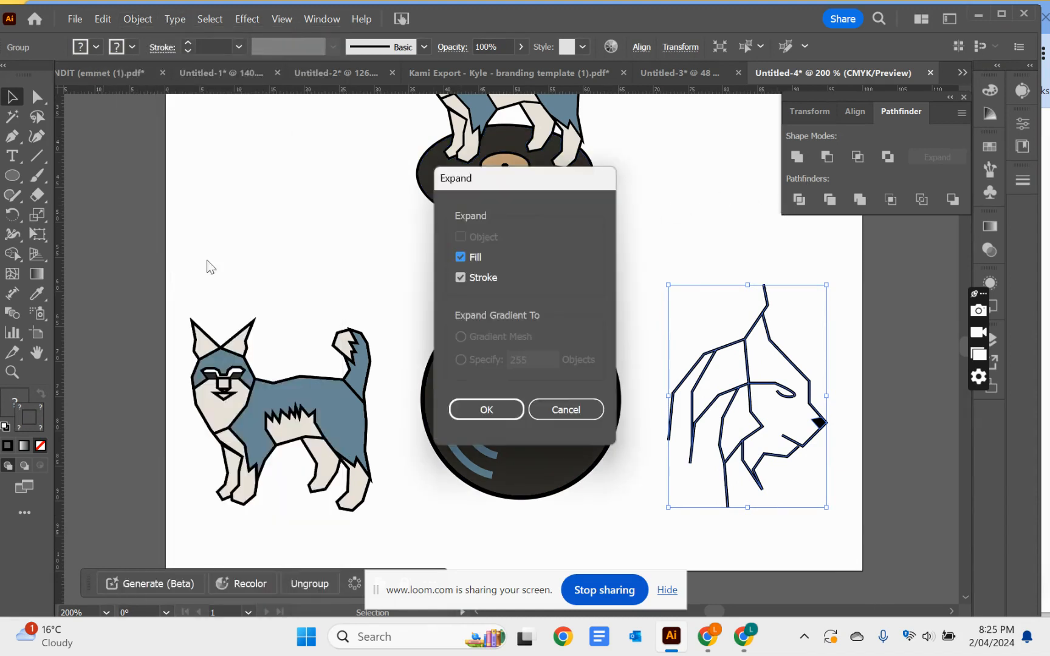
left_click(498, 404)
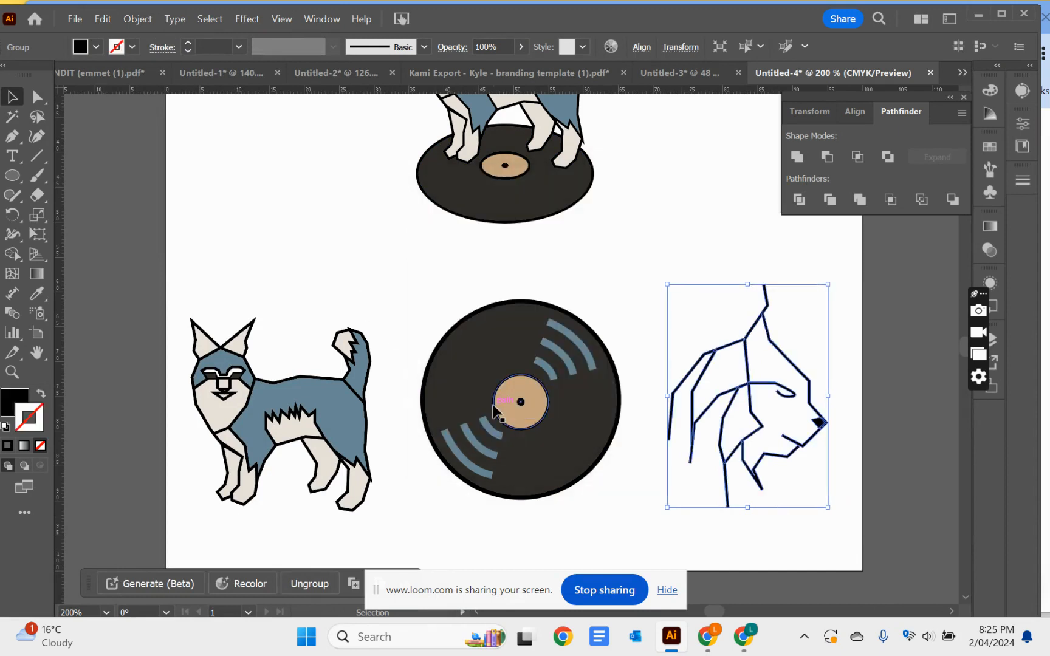
Try Pathfinder Unite on the expanded lynx head, inspect its lines up close, and undo both the Unite and the expansion.
left_click(800, 160)
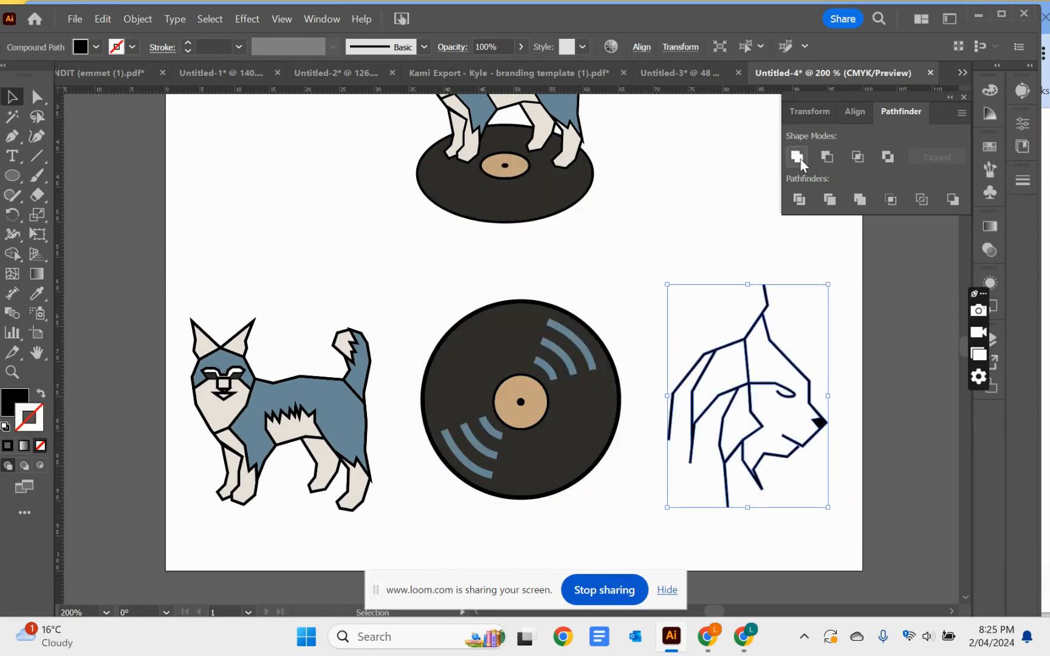
left_click(11, 372)
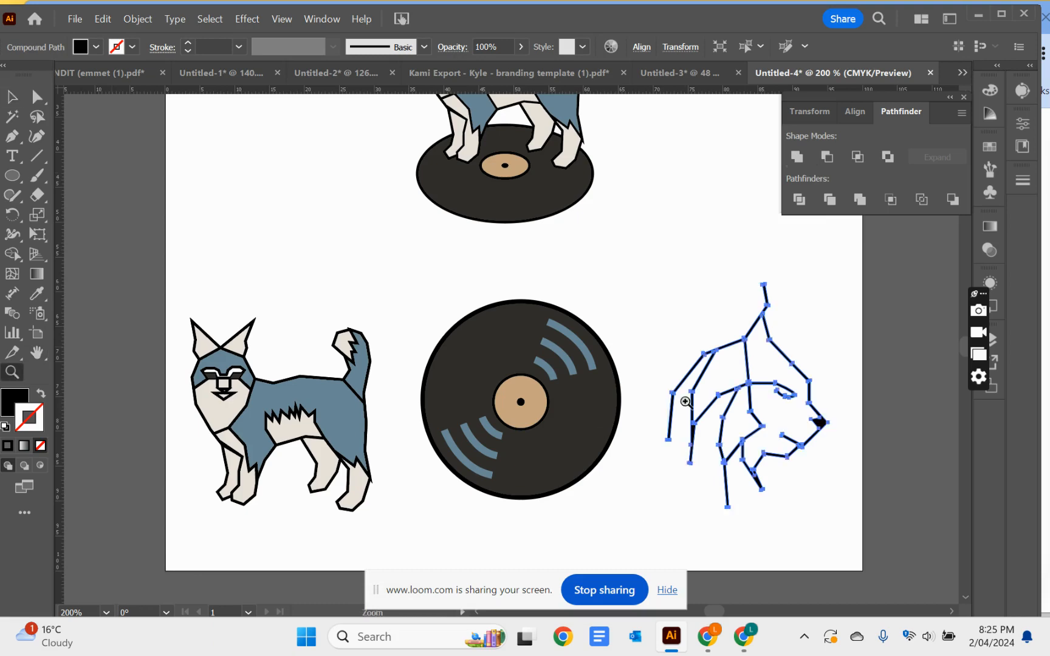
left_click_drag(713, 374, 861, 504)
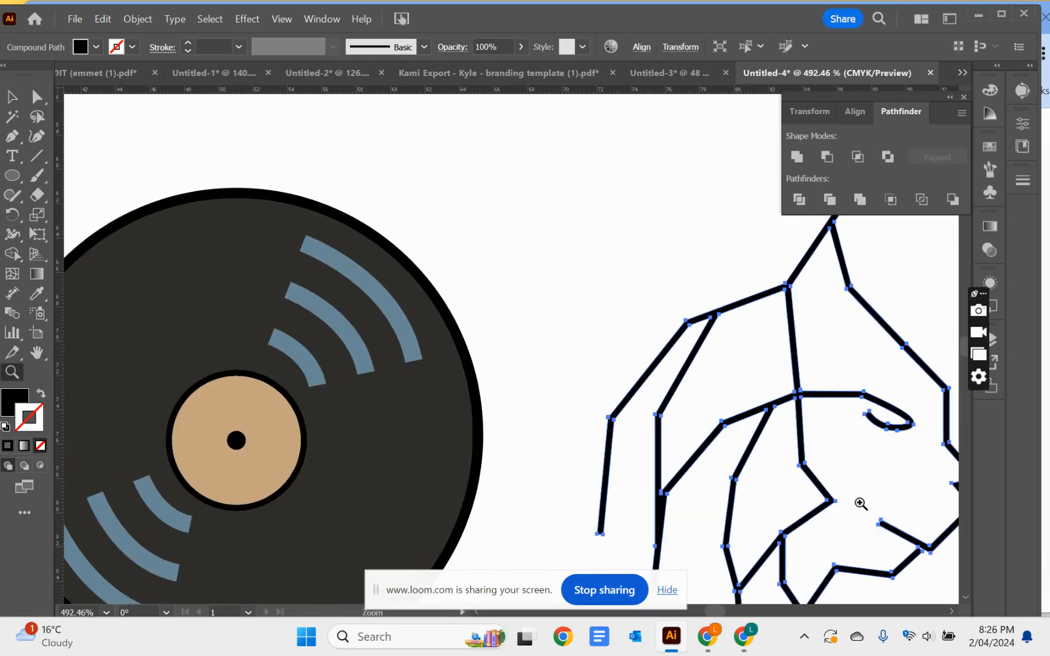
key("ctrl+z")
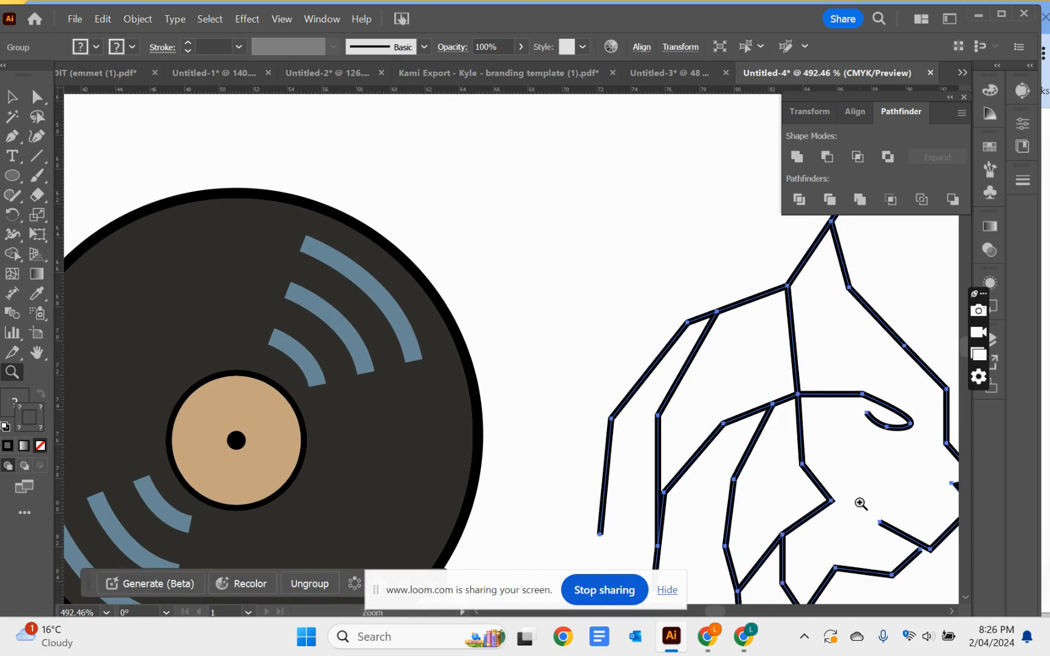
Set the stroke ends of the line-drawn lynx head to round caps.
mouse_move(756, 634)
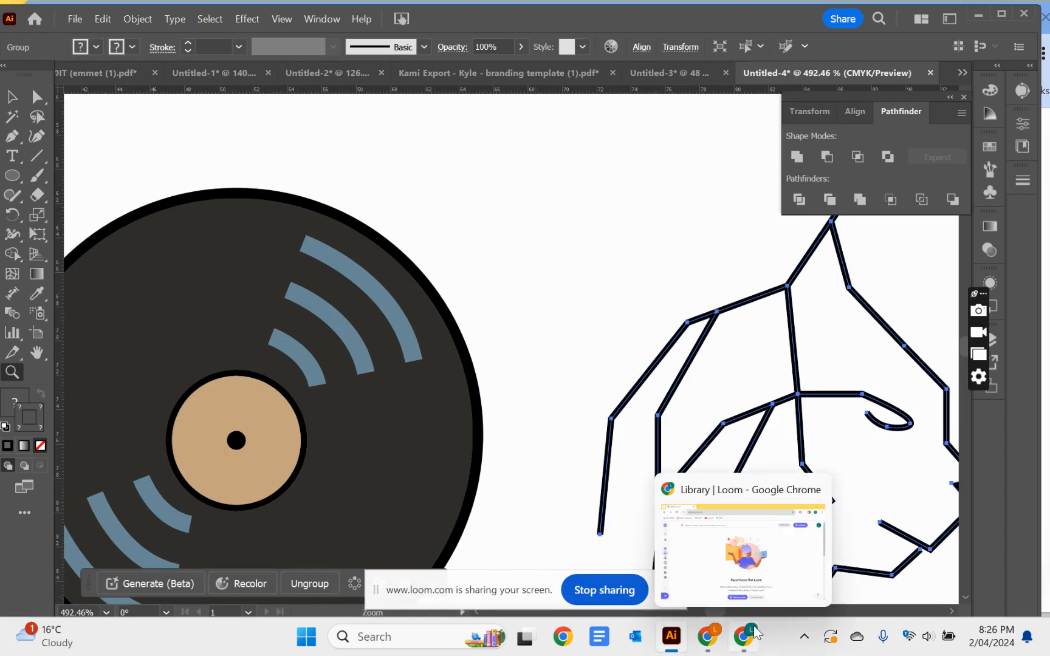
key("ctrl+minus")
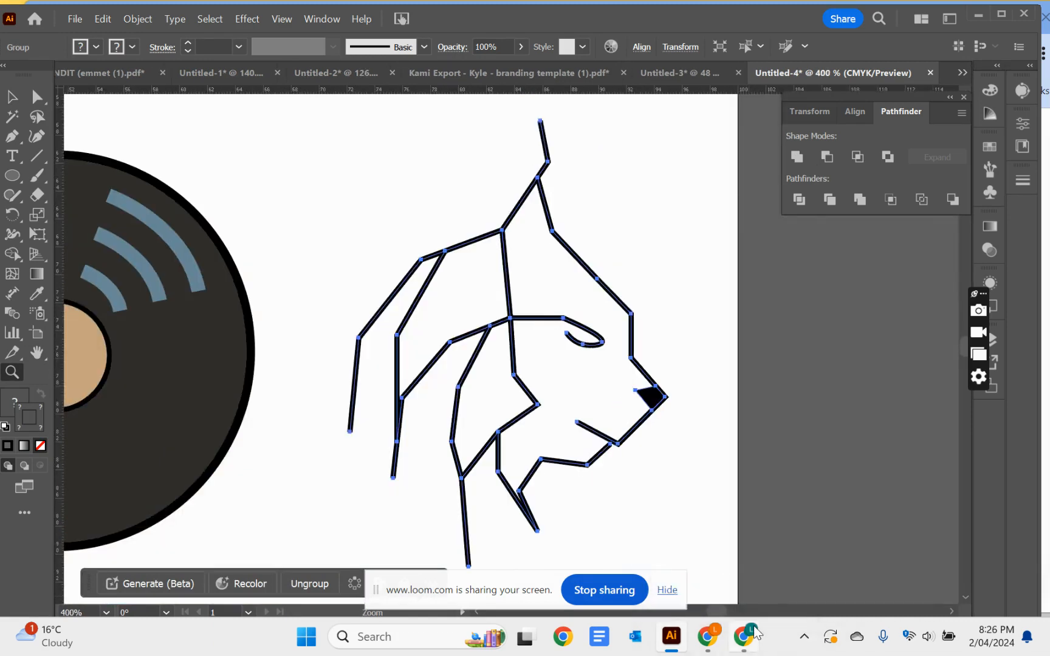
left_click(133, 19)
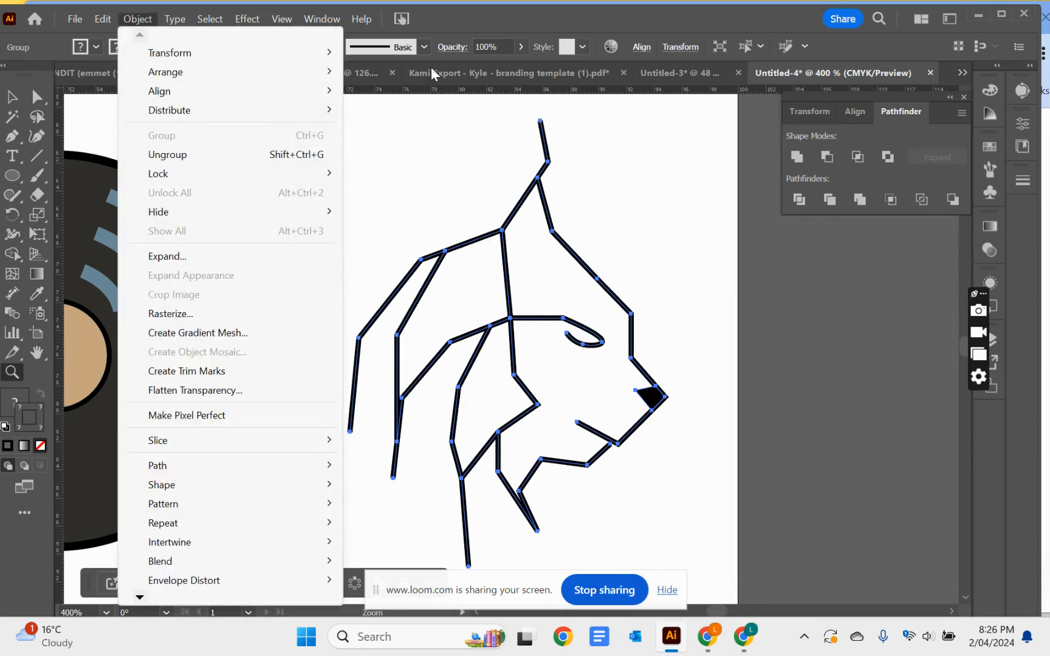
left_click(454, 21)
left_click(161, 48)
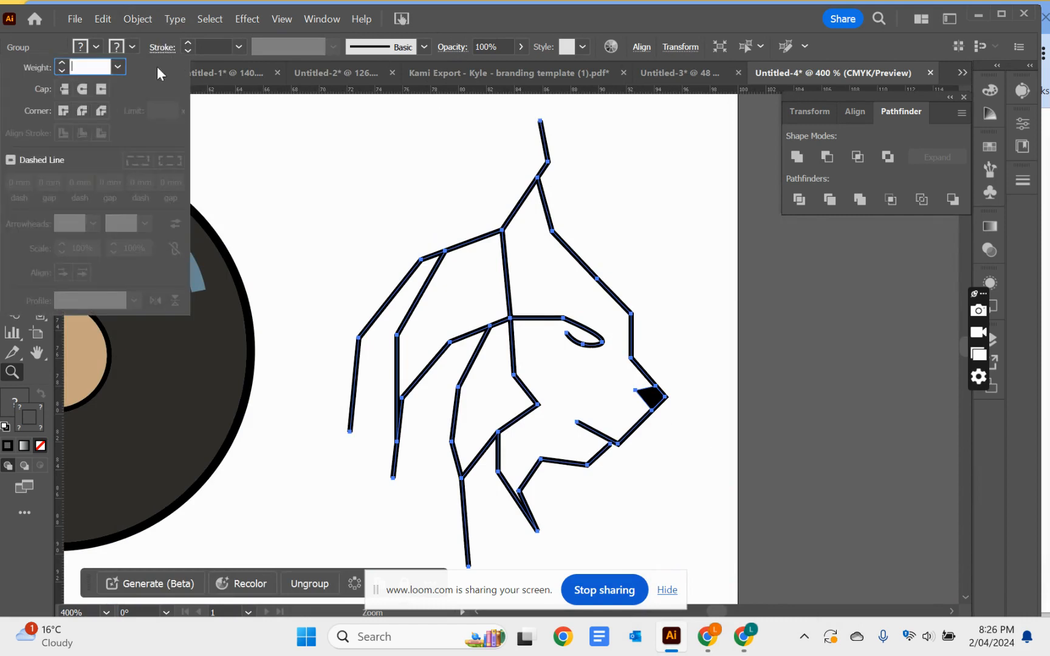
left_click(82, 92)
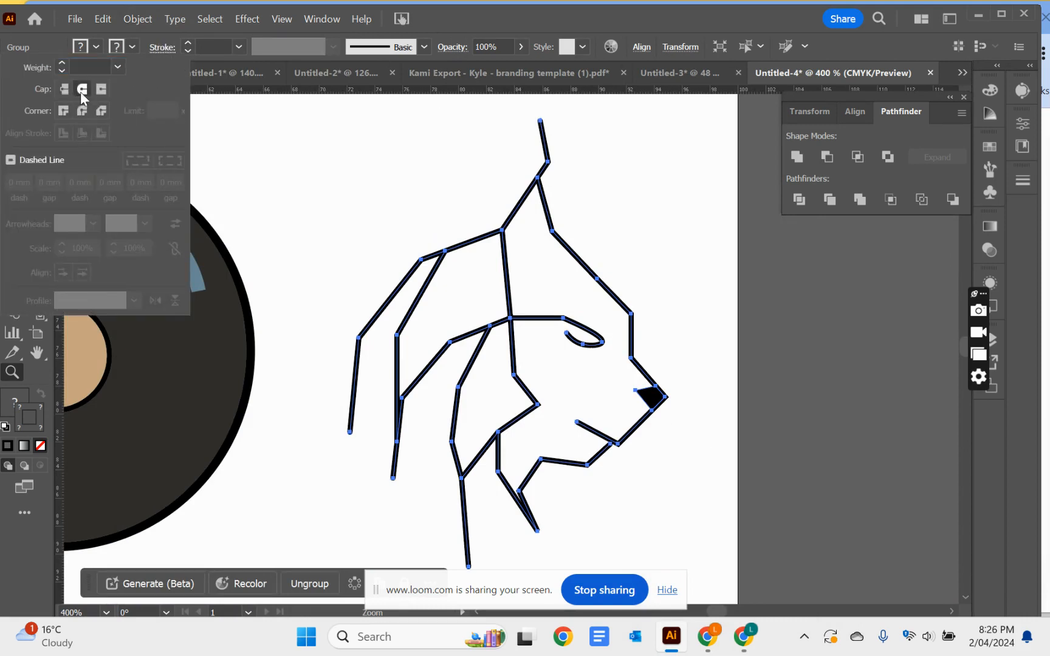
left_click(364, 204)
left_click(364, 229)
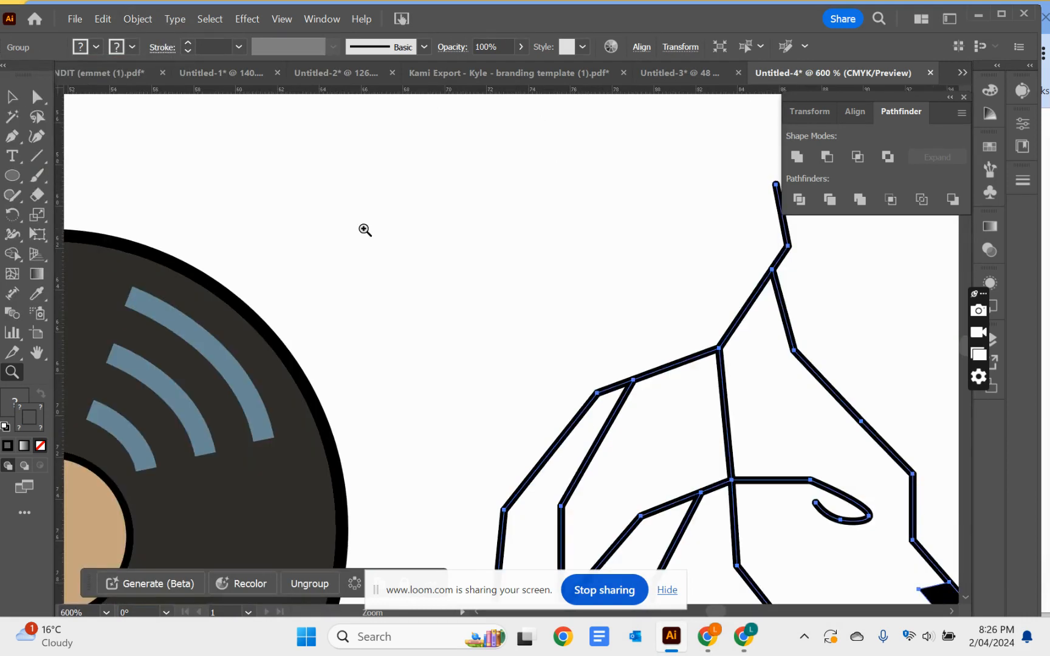
Expand the fill and stroke of the lynx head and combine the resulting shapes with Pathfinder Unite.
left_click(139, 19)
left_click(176, 256)
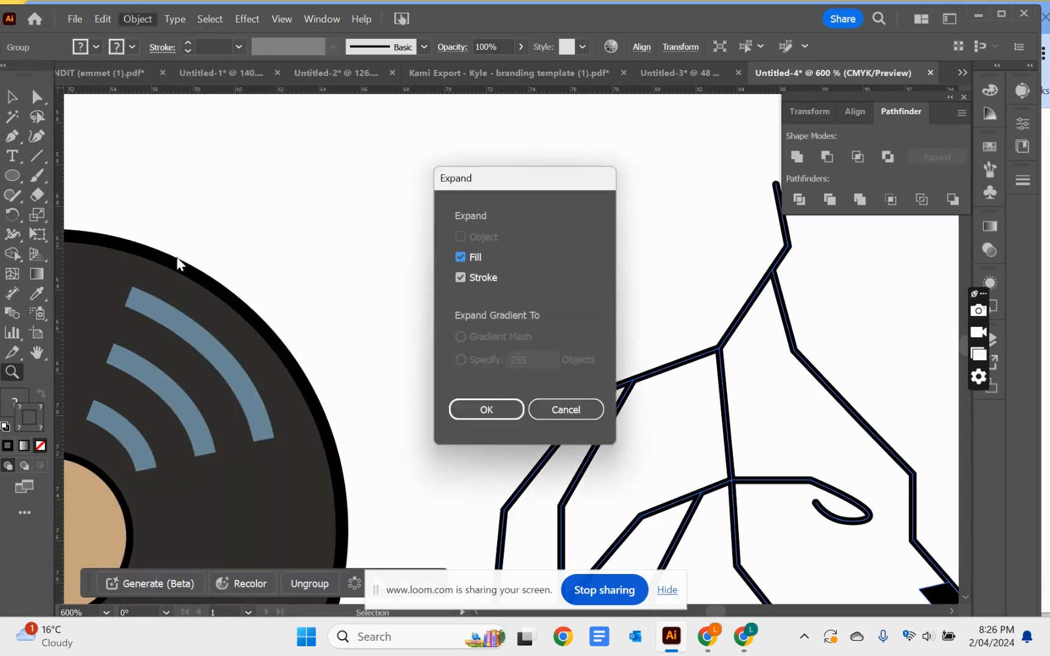
left_click(486, 408)
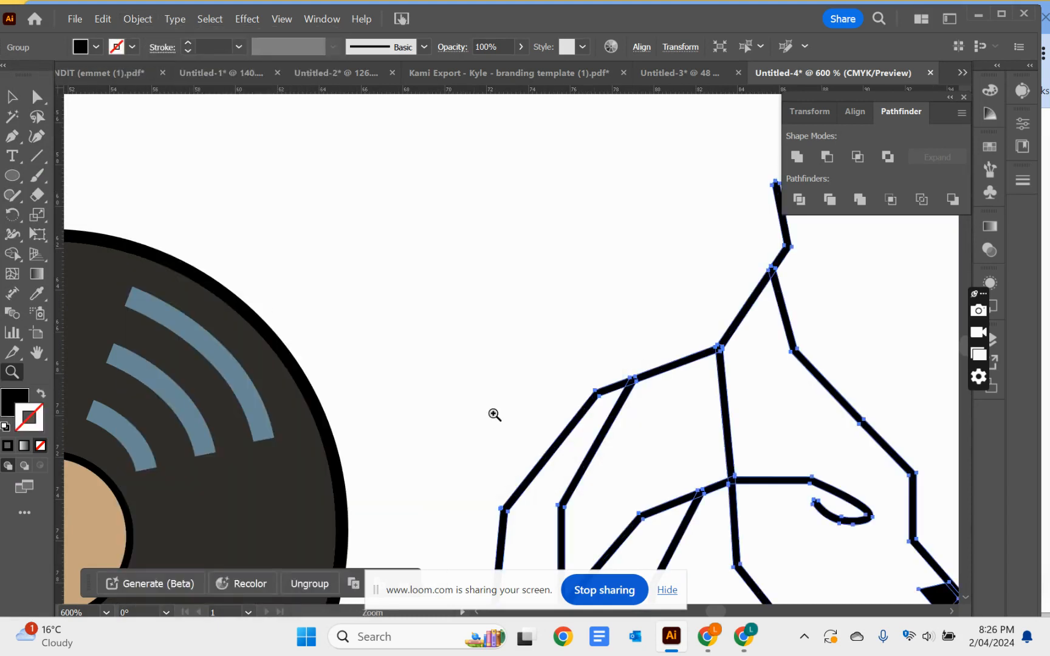
left_click(796, 160)
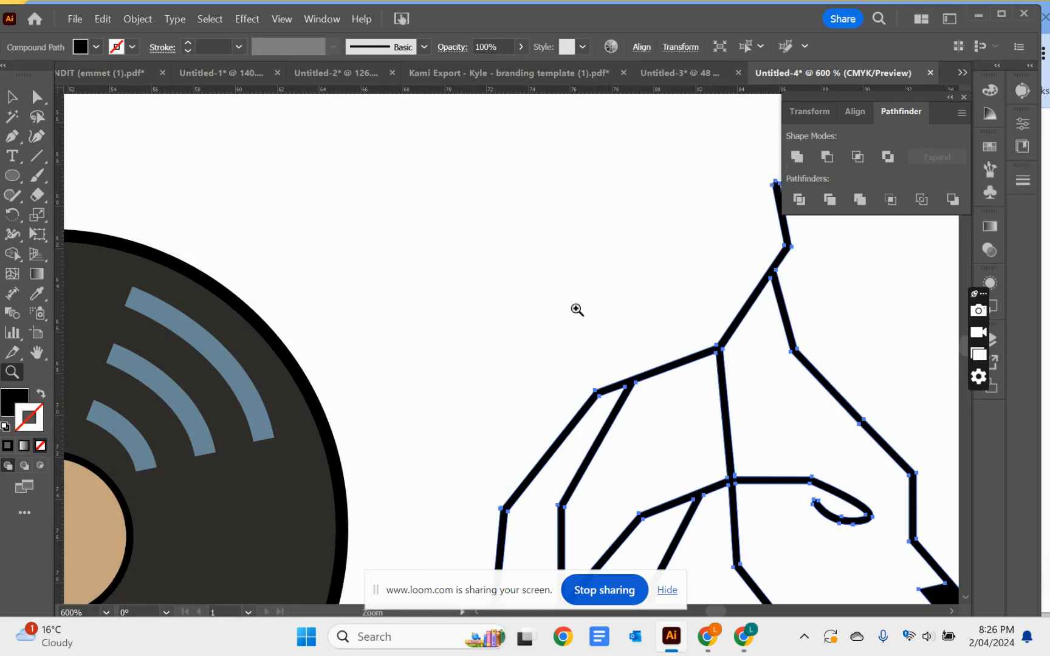
key("v")
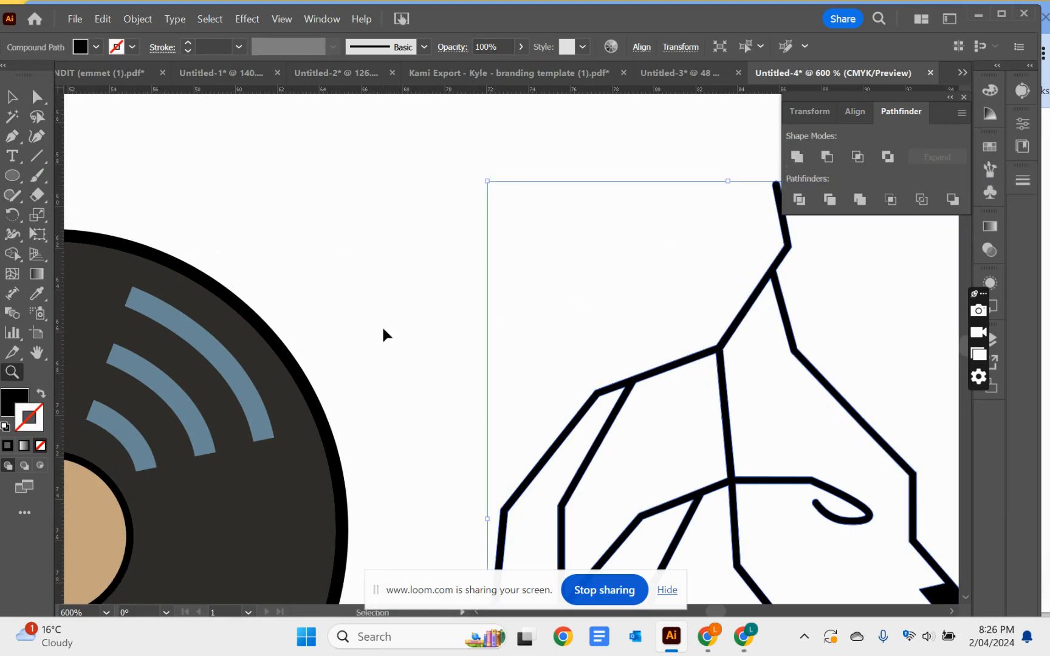
key("ctrl+minus")
key("ctrl+minus")
key("z")
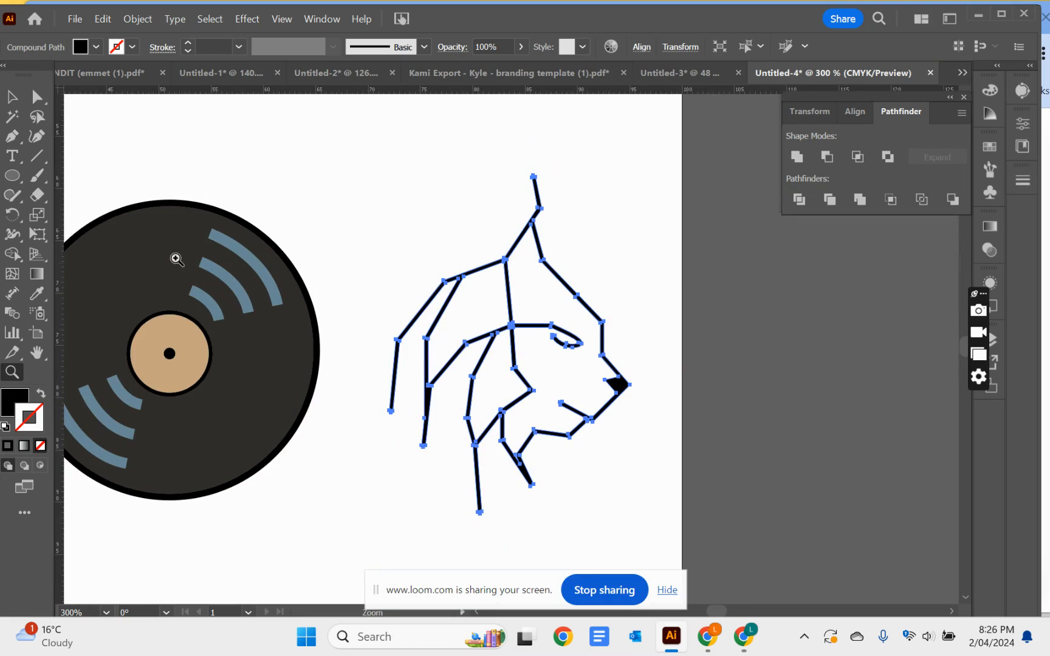